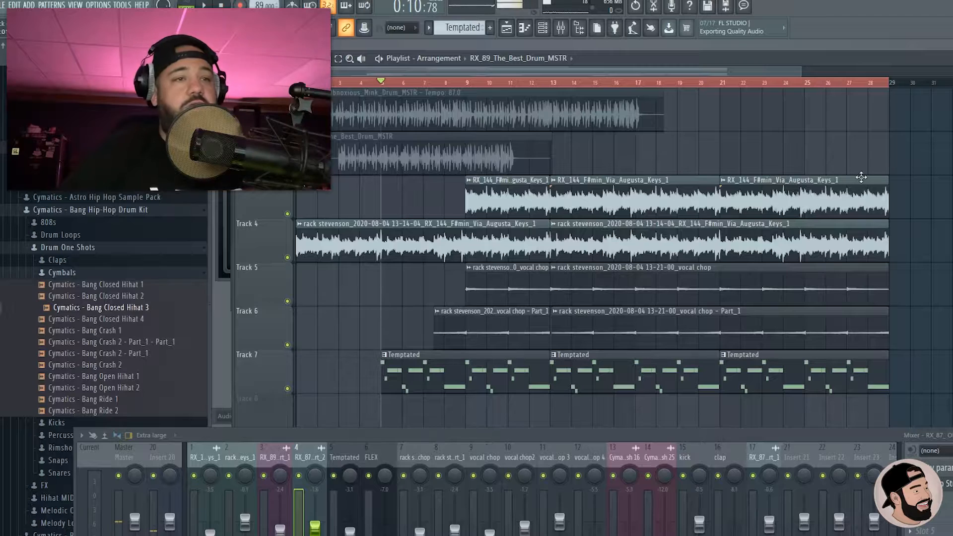
# Solo the RX_87_ Obnoxious_Mink_Drum_MSTR track in the playlist and listen to its drum loop.
pyautogui.moveTo(419, 264); pyautogui.dragTo(878, 348)
pyautogui.keyDown('ctrl'); pyautogui.click(686, 109); pyautogui.keyUp('ctrl')
pyautogui.scroll(-5, 670, 124)
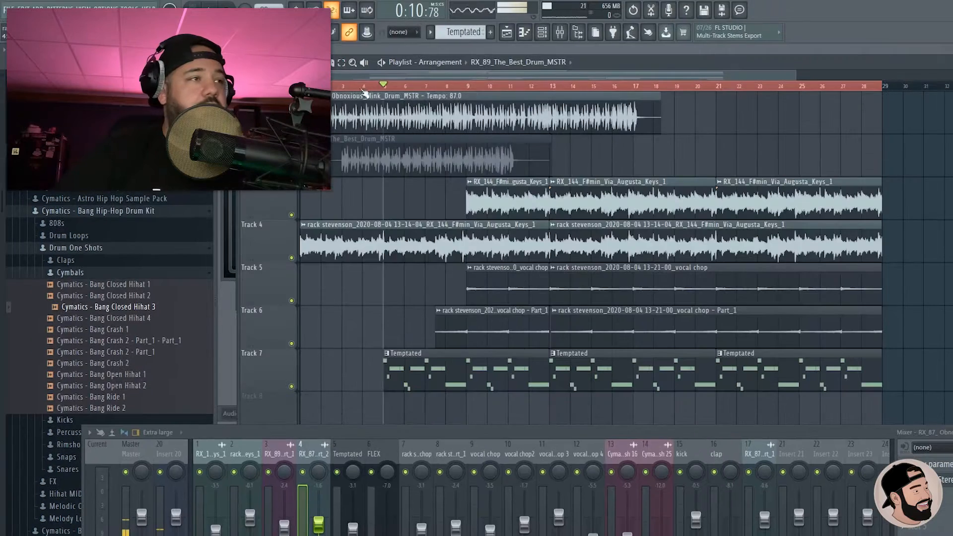
pyautogui.rightClick(287, 126)
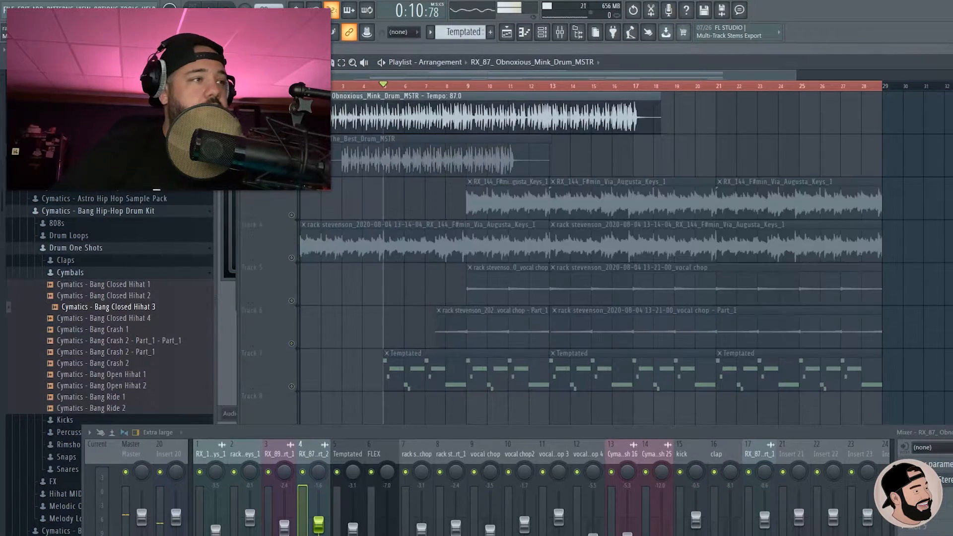
pyautogui.scroll(4, 365, 88)
pyautogui.scroll(-4, 349, 116)
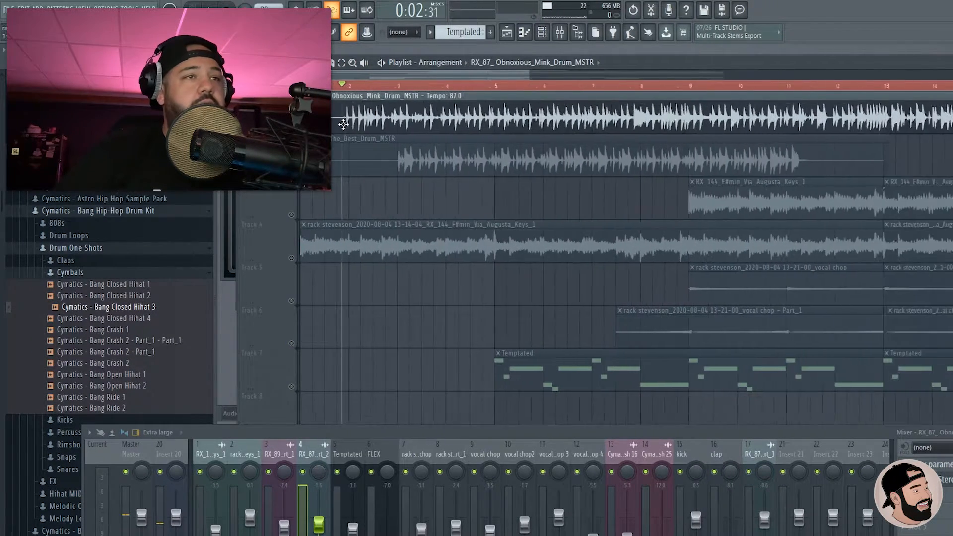
pyautogui.press('space')
pyautogui.scroll(1, 397, 161)
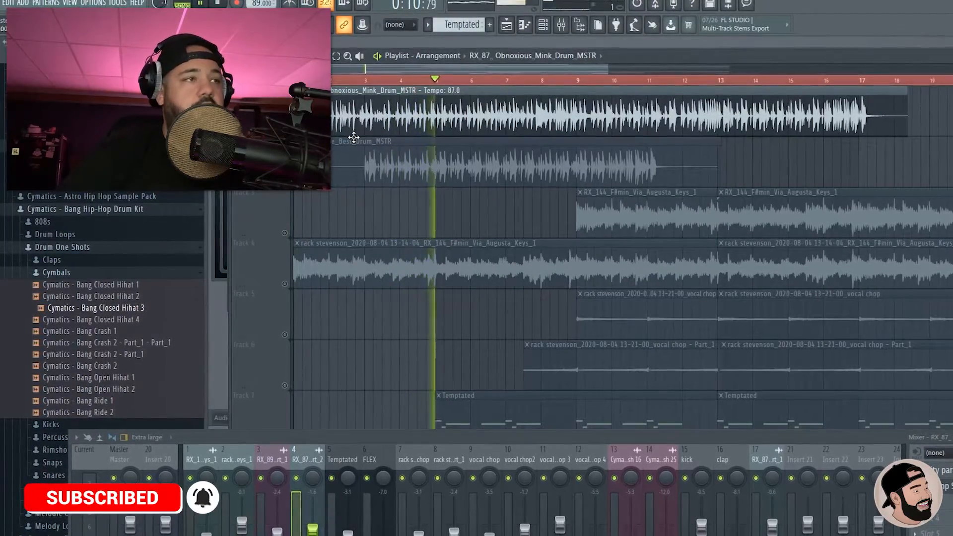
pyautogui.press('space')
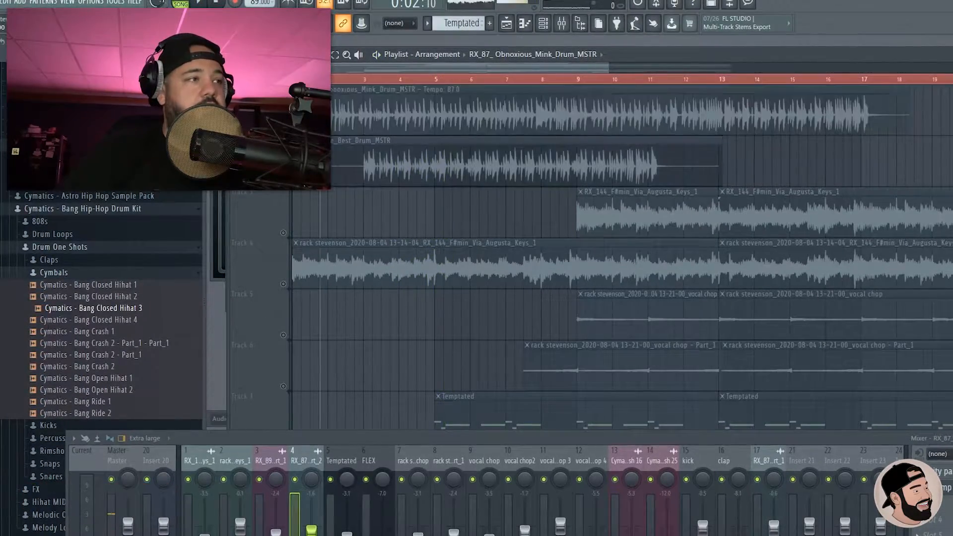
# Place the playhead at bar 3 and trim the silent end of the RX_89_The_Best_Drum_MSTR clip back to just before bar 12.
pyautogui.click(366, 81)
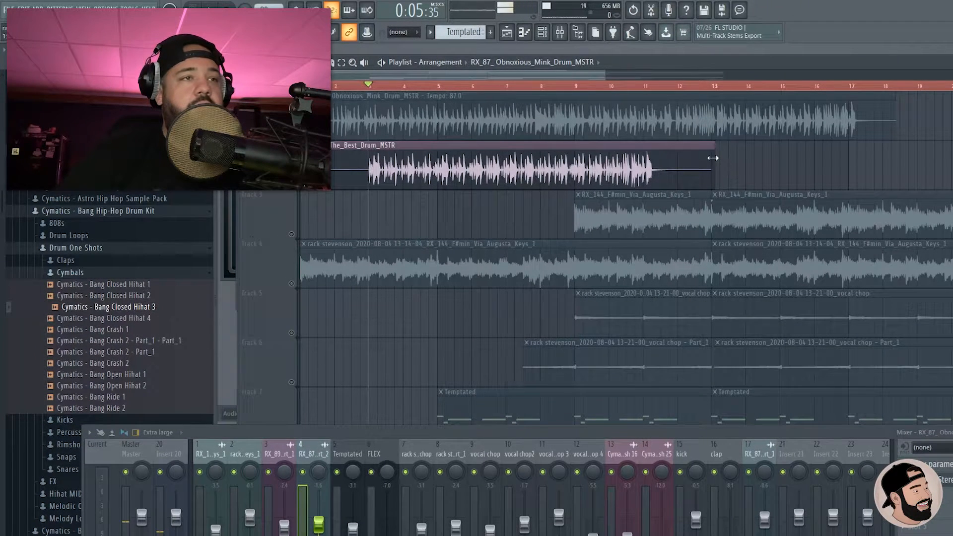
pyautogui.moveTo(713, 157); pyautogui.dragTo(670, 156)
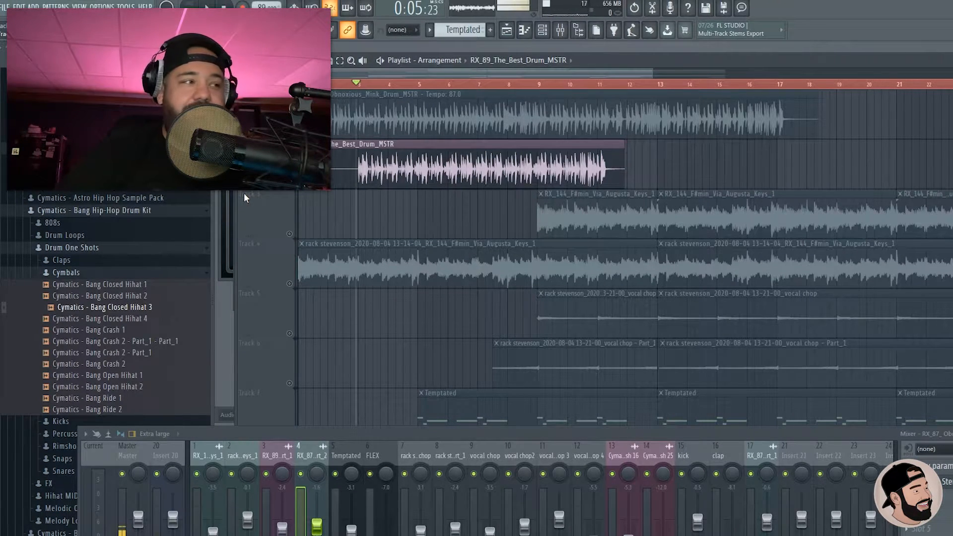
# Browse the High Standard Vol. I sample folder, examining the Individual Mics folders and the Mastered drum loops.
pyautogui.click(65, 235)
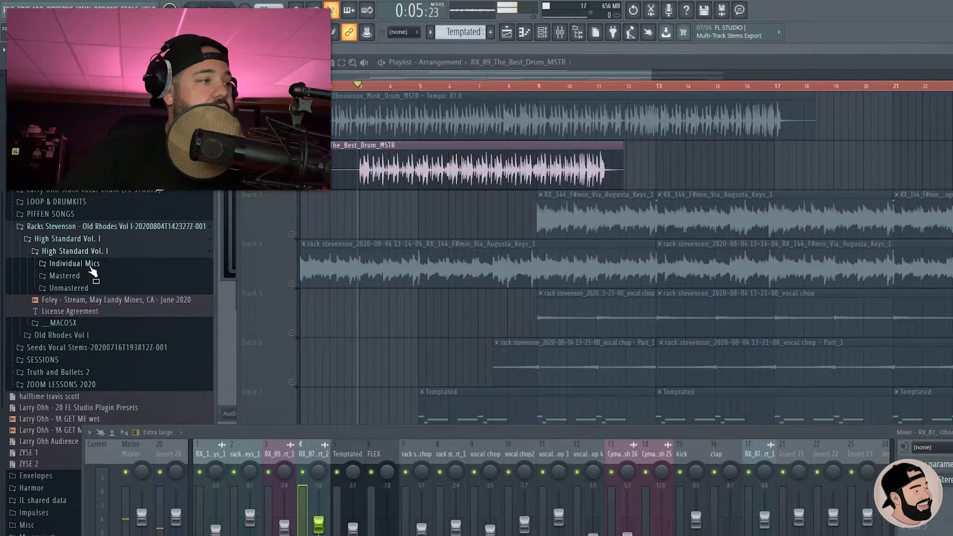
pyautogui.click(88, 265)
pyautogui.scroll(-6, 86, 228)
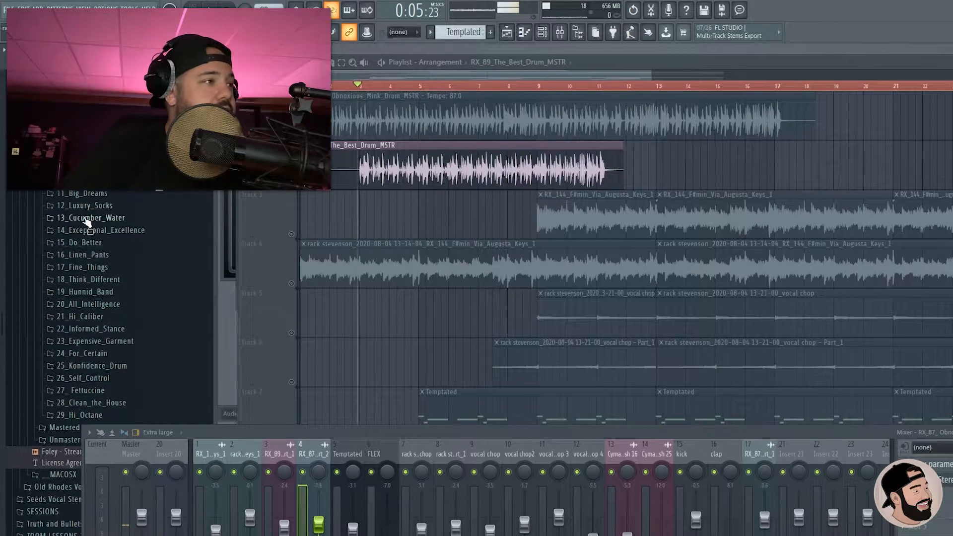
pyautogui.scroll(8, 85, 216)
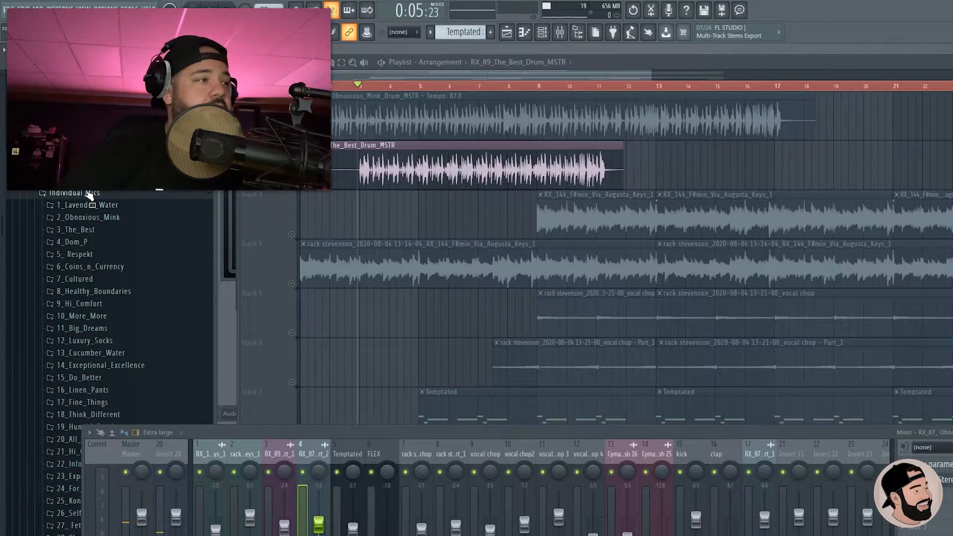
pyautogui.click(82, 194)
pyautogui.click(75, 205)
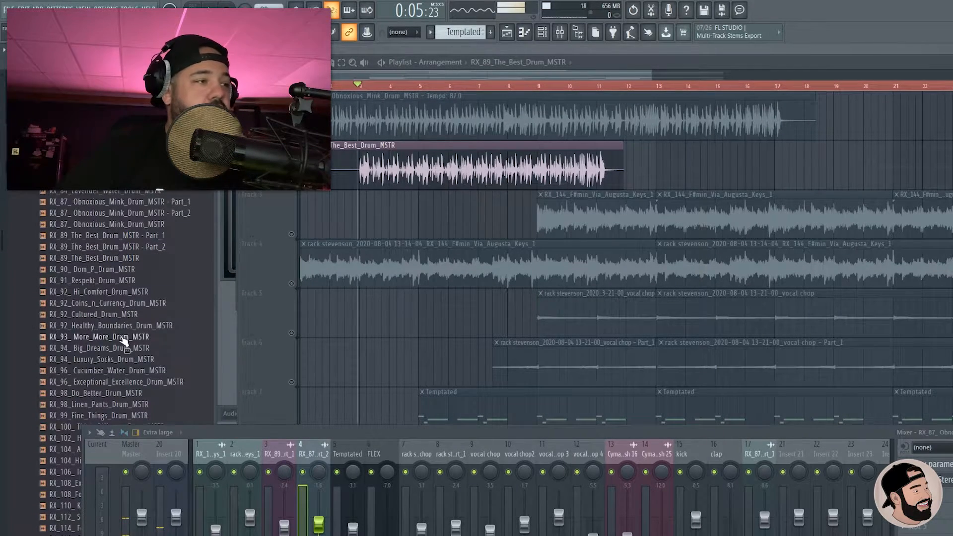
pyautogui.scroll(-5, 95, 288)
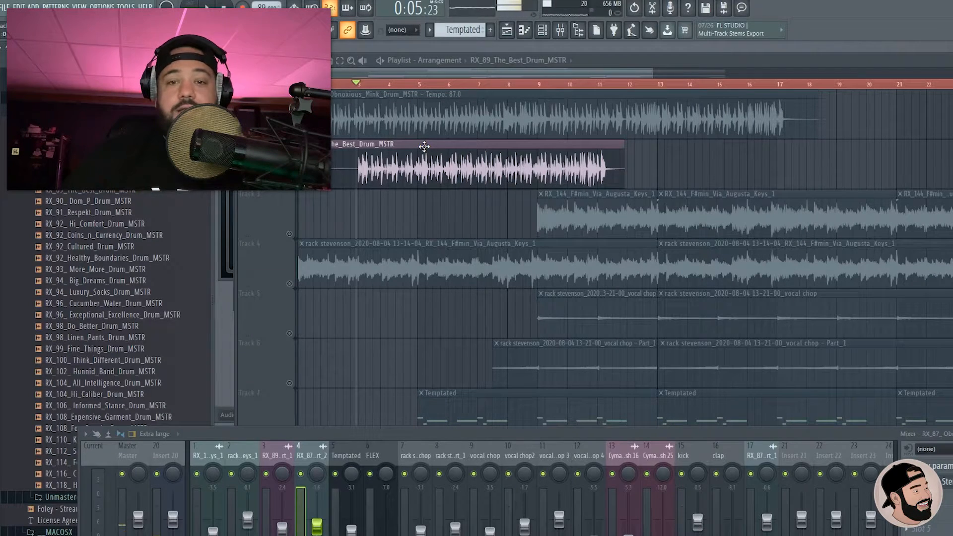
# Slice the RX_89_The_Best_Drum_MSTR clip right at its first drum hit near bar 3.
pyautogui.keyDown('ctrl'); pyautogui.scroll(3, 298, 209); pyautogui.keyUp('ctrl')
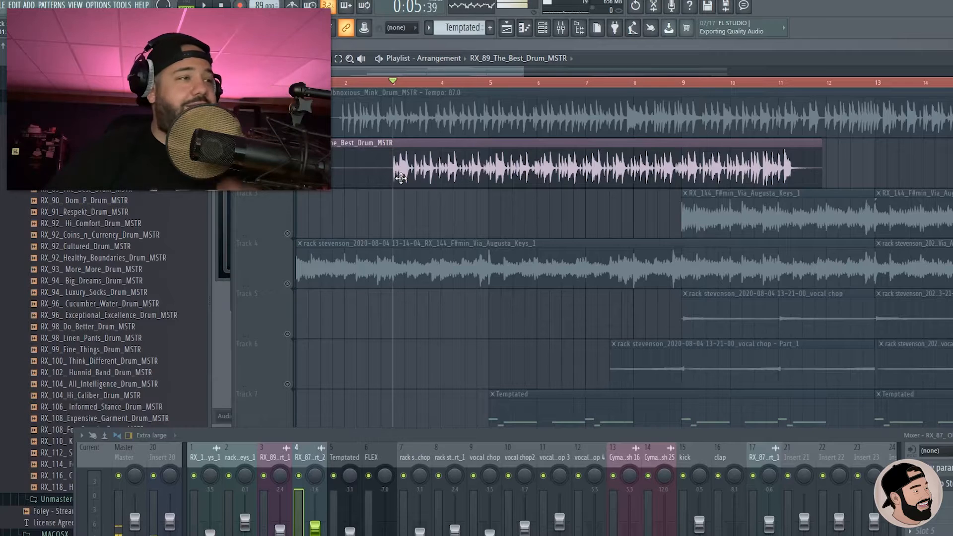
pyautogui.scroll(5, 387, 182)
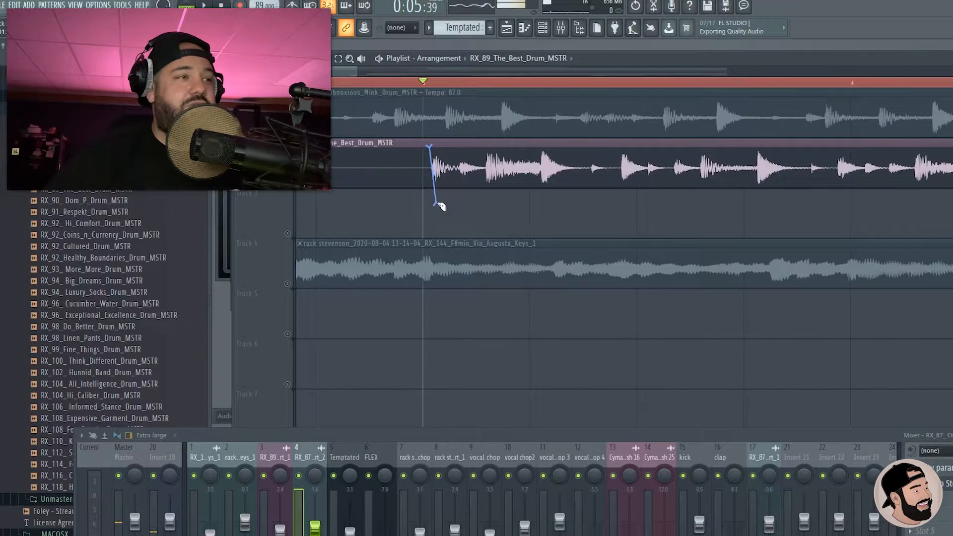
pyautogui.scroll(-4, 347, 192)
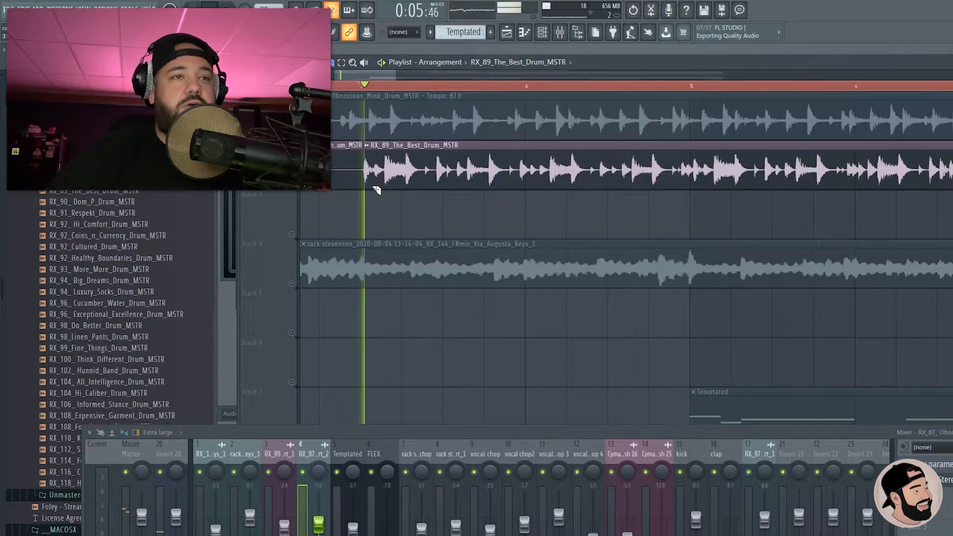
# Play the sliced drums, cut the clip again just after bar 5, and move the section between the cuts down to Track 3.
pyautogui.press('space')
pyautogui.press('space')
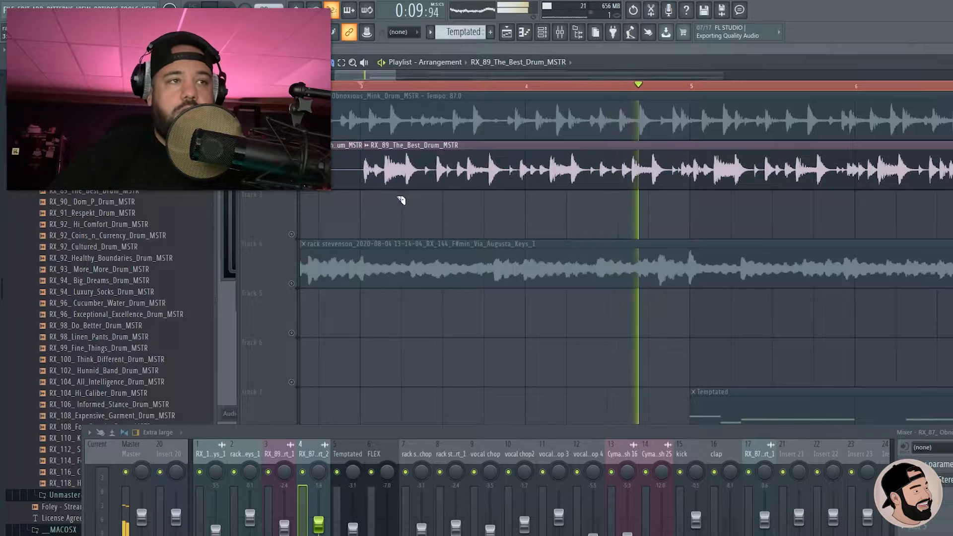
pyautogui.press('space')
pyautogui.moveTo(748, 147); pyautogui.dragTo(769, 217)
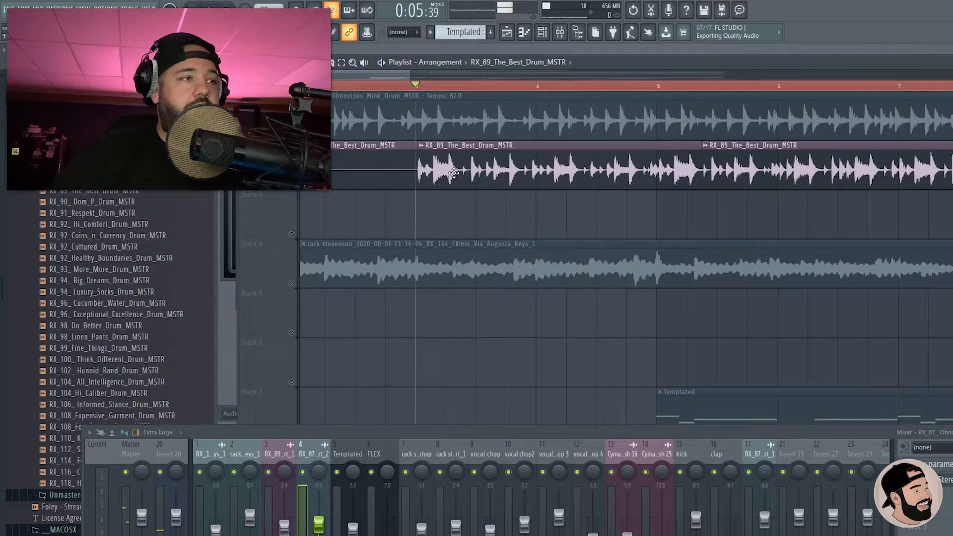
pyautogui.moveTo(450, 175); pyautogui.dragTo(448, 227)
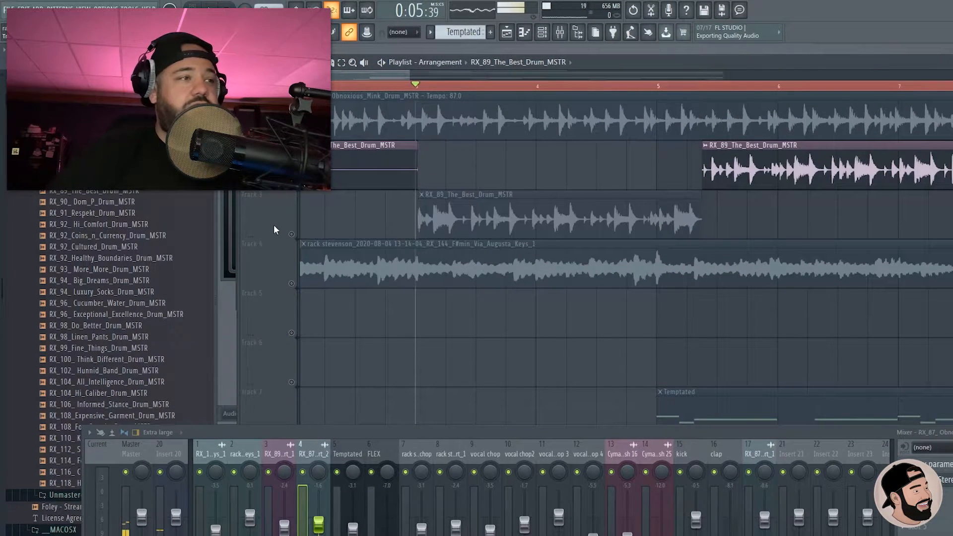
# Solo Track 3 and play the isolated drum section to check its loop length.
pyautogui.rightClick(292, 234)
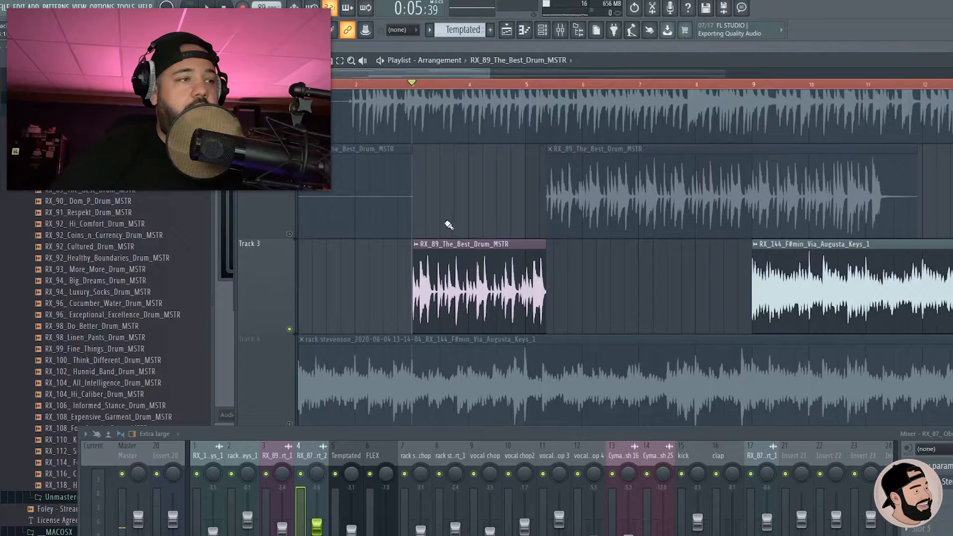
pyautogui.scroll(6, 426, 238)
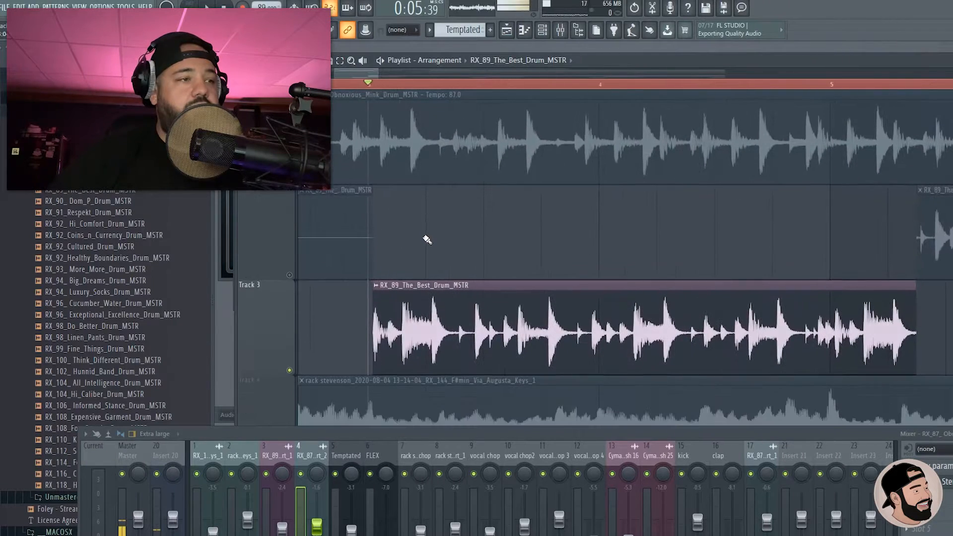
pyautogui.scroll(-3, 427, 240)
pyautogui.scroll(1, 427, 238)
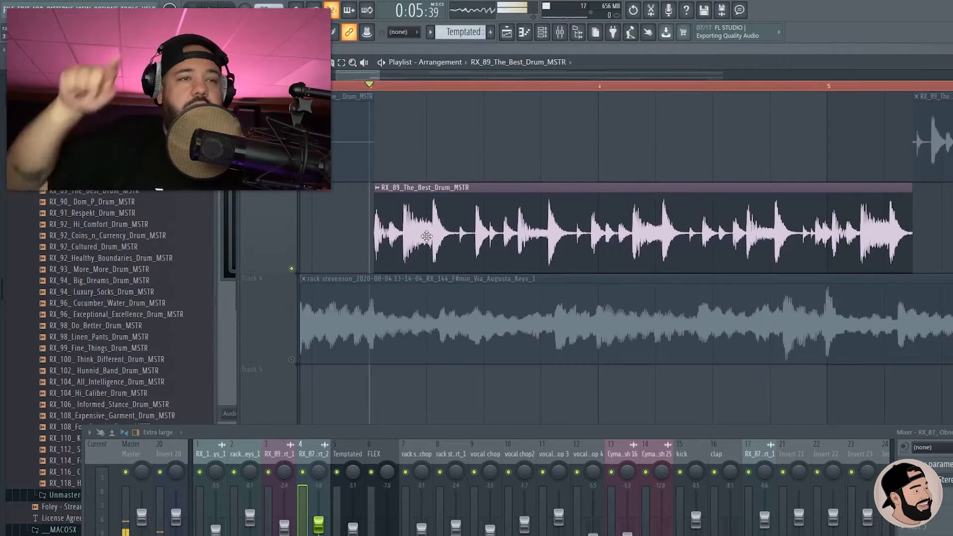
pyautogui.press('space')
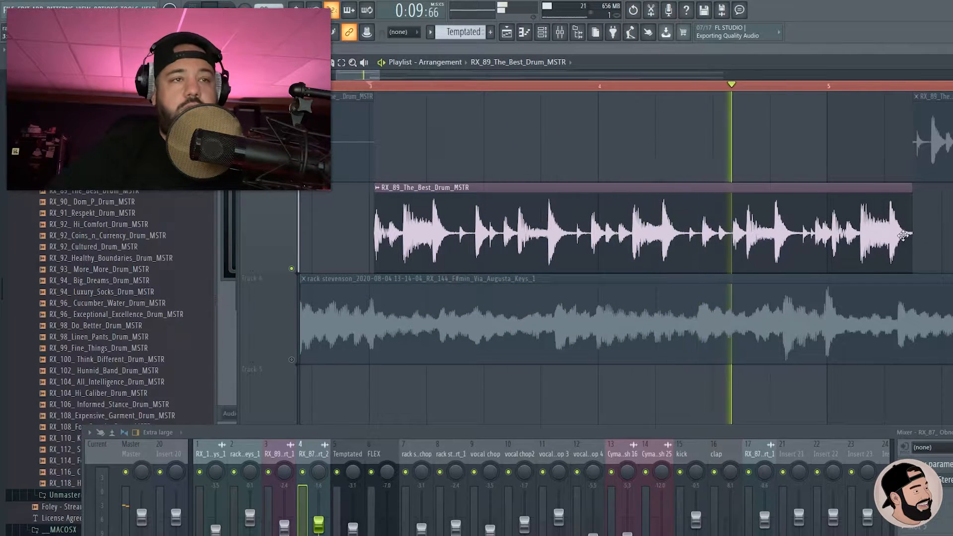
pyautogui.press('space')
# Trim the drum section on Track 3 to end at bar 5 and make the clip unique as a sample.
pyautogui.moveTo(908, 213); pyautogui.dragTo(843, 210)
pyautogui.scroll(-3, 834, 210)
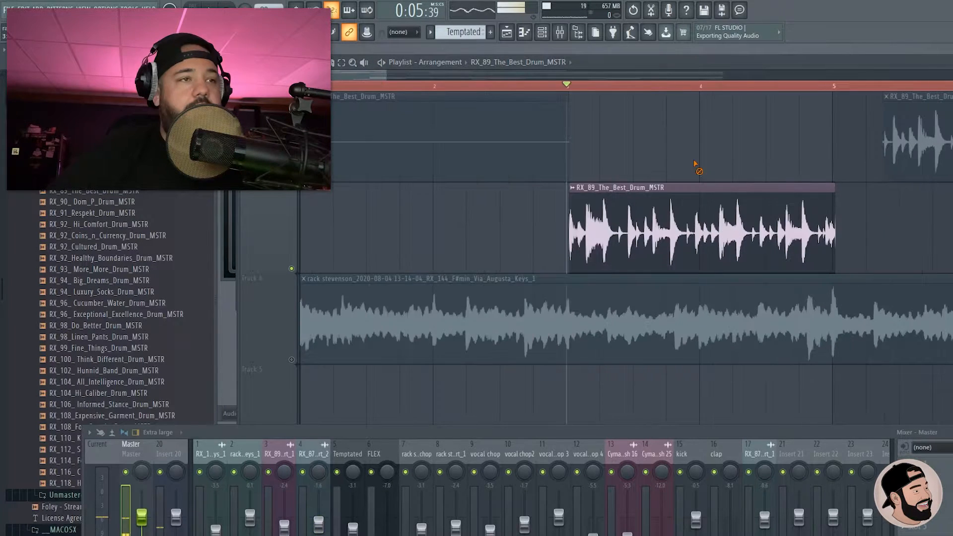
pyautogui.click(576, 192)
pyautogui.click(696, 211)
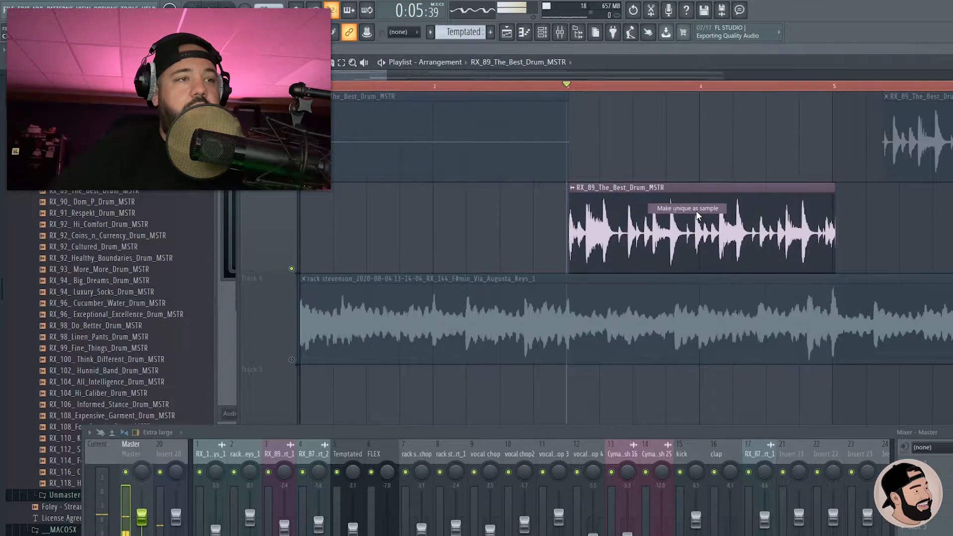
pyautogui.click(664, 340)
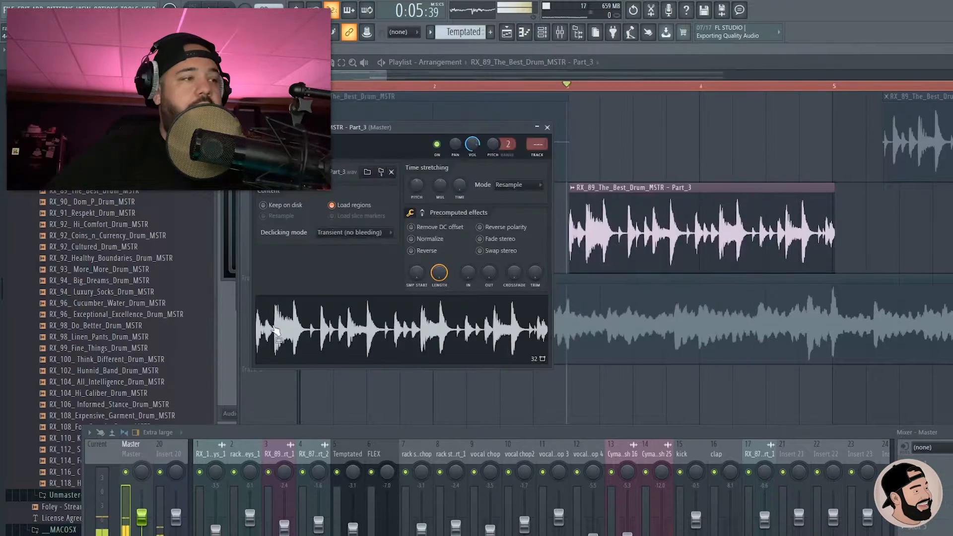
# Route the new RX_89_The_Best_Drum_MSTR - Part_3 sample to mixer track 21 and normalize it.
pyautogui.click(537, 155)
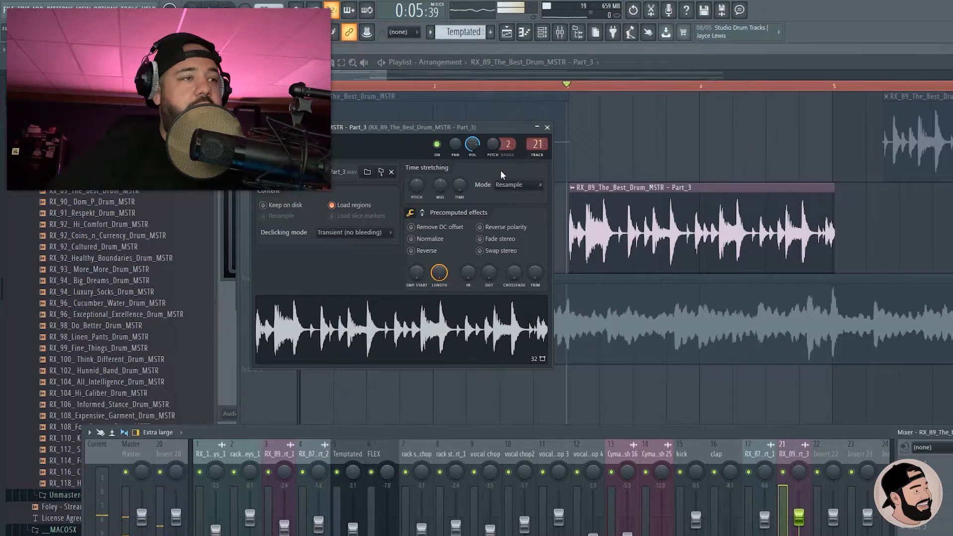
pyautogui.click(332, 232)
pyautogui.click(349, 254)
pyautogui.click(430, 239)
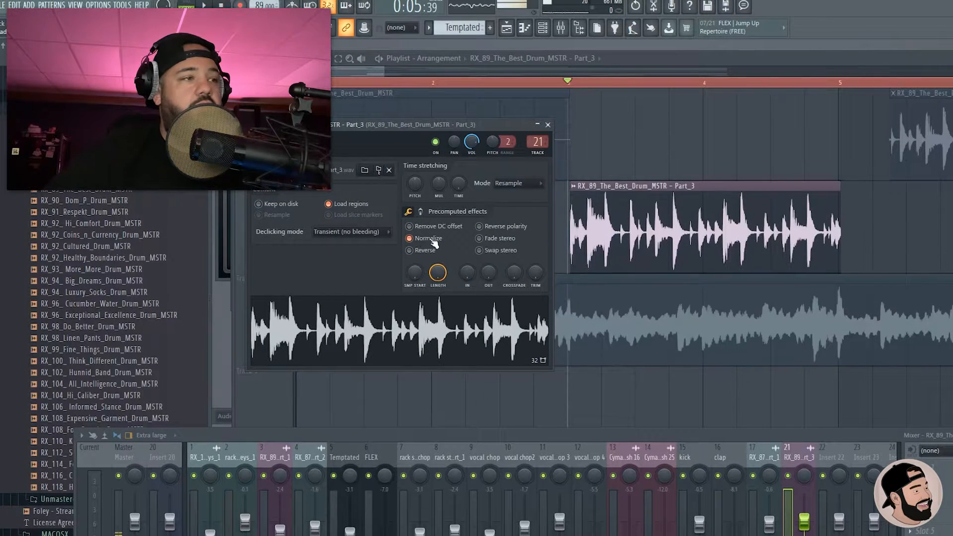
pyautogui.press('Escape')
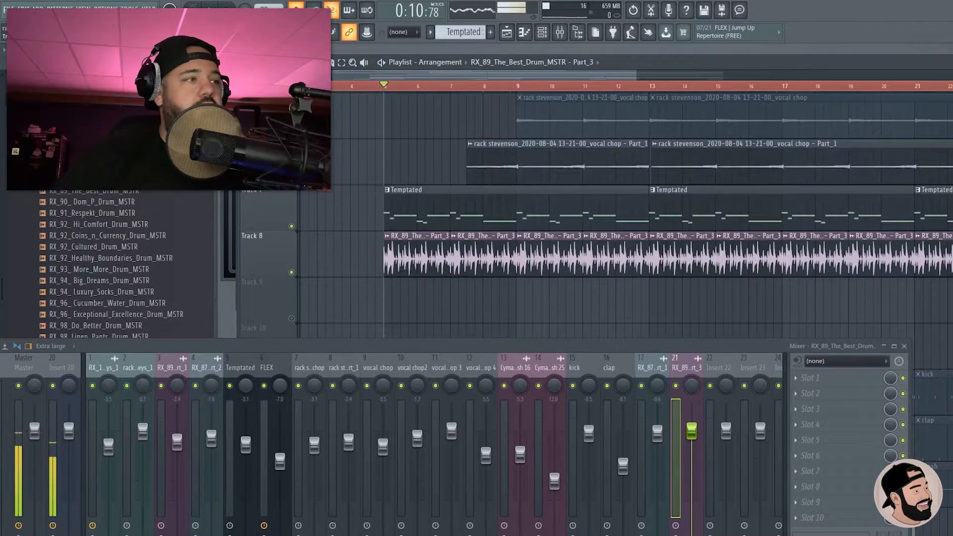
# Unmute the vocal chop clips on Track 5 and play the arrangement from bar 9 with the repeated drum loop.
pyautogui.click(292, 134)
pyautogui.scroll(4, 374, 147)
pyautogui.scroll(-4, 374, 146)
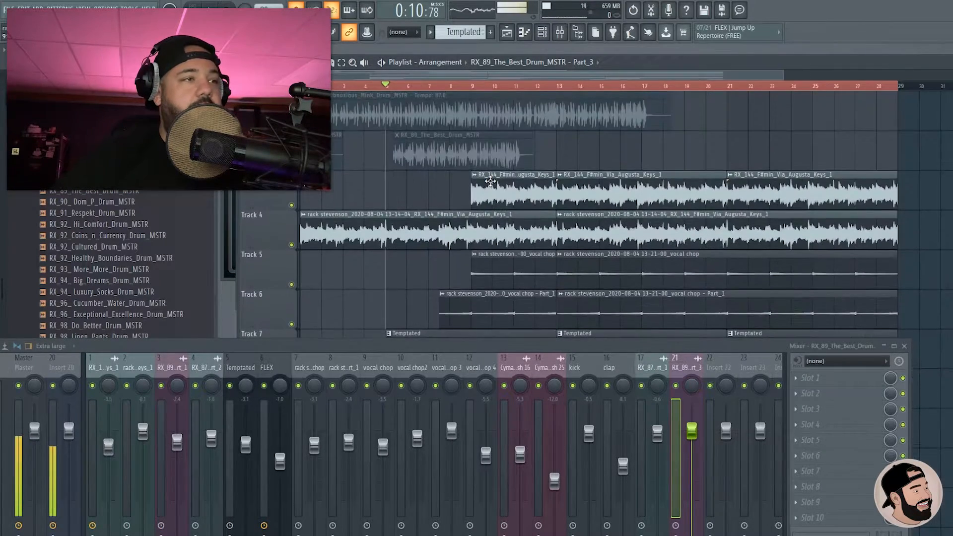
pyautogui.scroll(3, 475, 212)
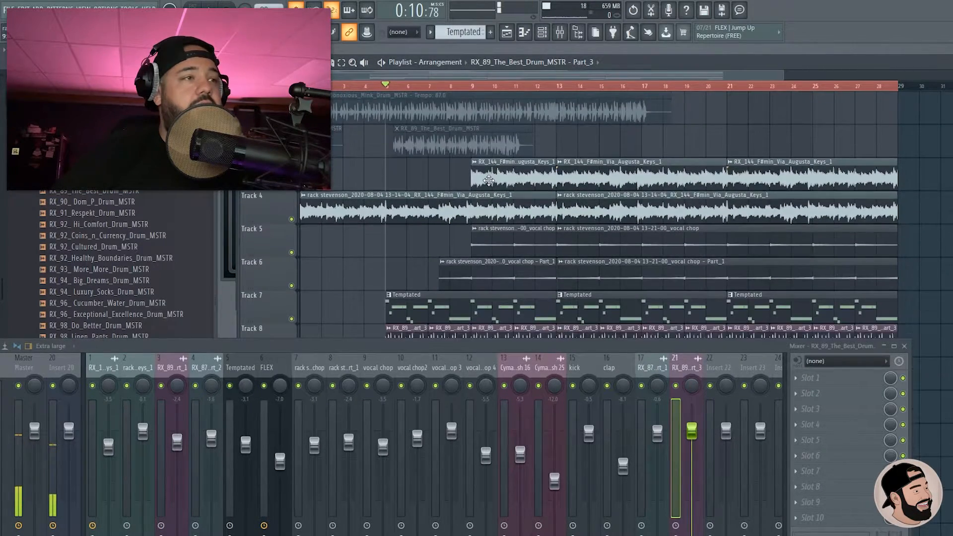
pyautogui.scroll(-2, 475, 212)
pyautogui.keyDown('ctrl'); pyautogui.scroll(4, 467, 218); pyautogui.keyUp('ctrl')
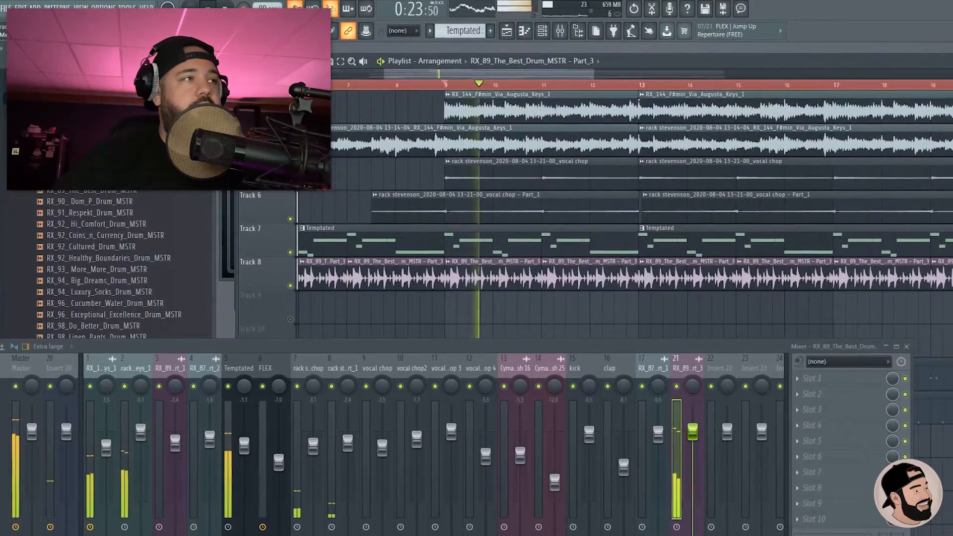
# Lower the drum loop's volume on mixer track 21 to about -4.7 dB.
pyautogui.moveTo(693, 432); pyautogui.dragTo(694, 454)
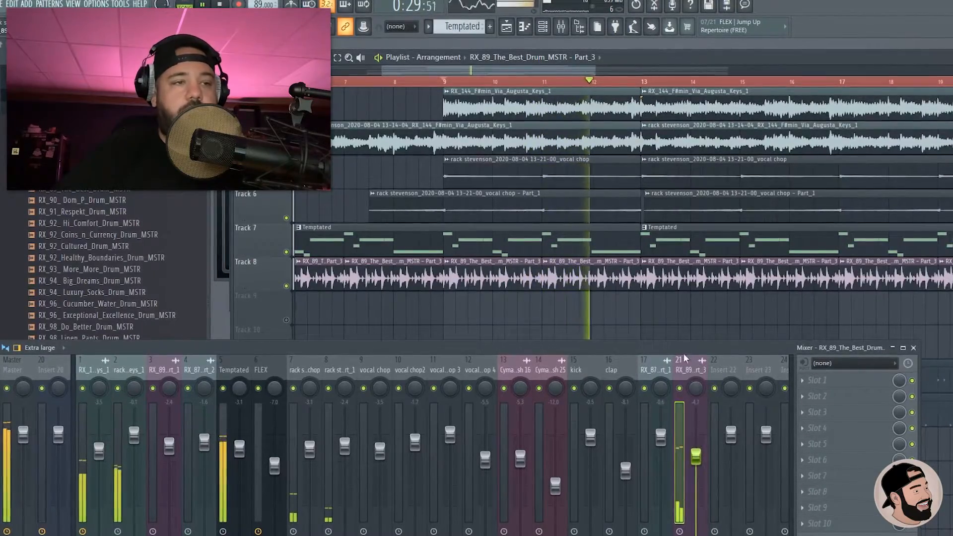
pyautogui.moveTo(681, 347); pyautogui.dragTo(684, 329)
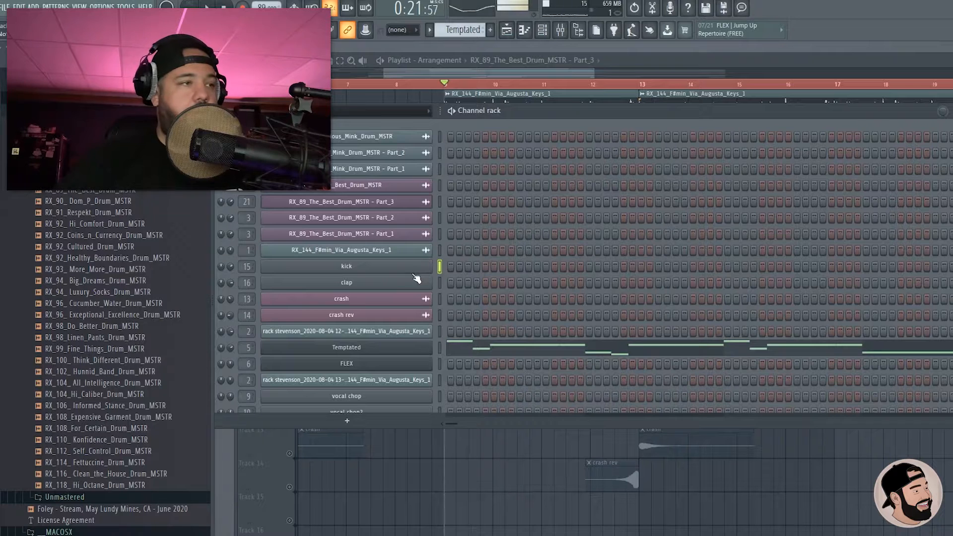
# Hide the channel rack and unmute the kick pattern on Track 11.
pyautogui.press('F6')
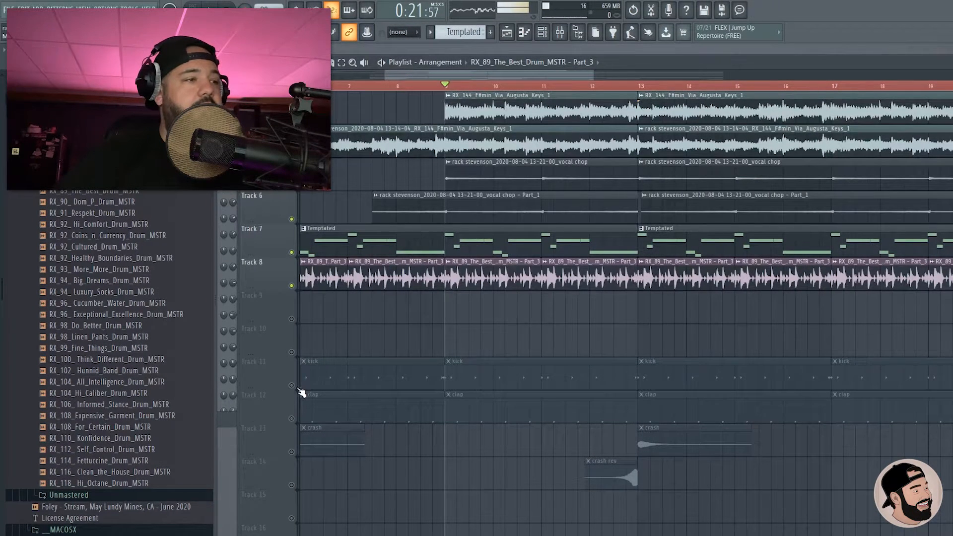
pyautogui.click(291, 386)
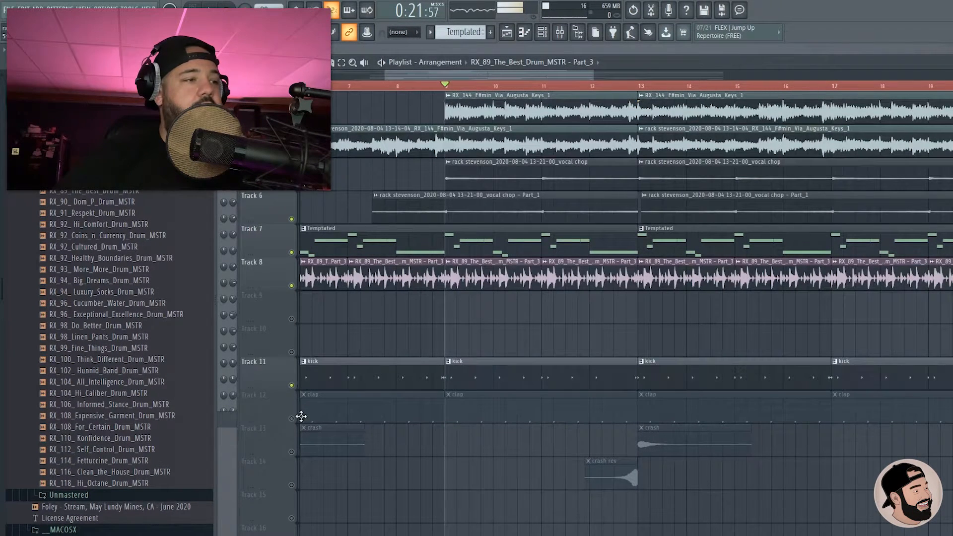
# Unmute the clap pattern on Track 12 and play the arrangement from bar 9 with the drum loop and kick.
pyautogui.click(291, 418)
pyautogui.press('F6')
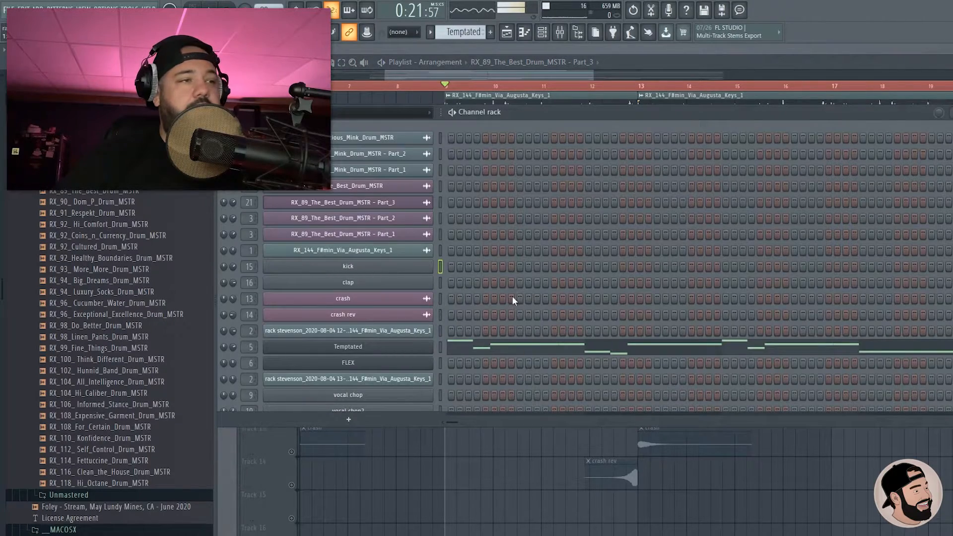
pyautogui.press('F6')
pyautogui.scroll(2, 600, 409)
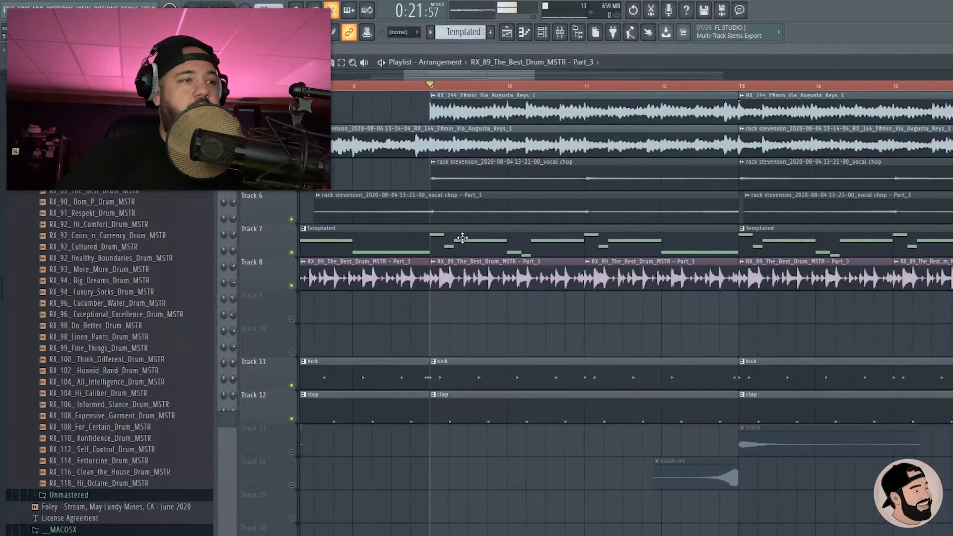
pyautogui.press('space')
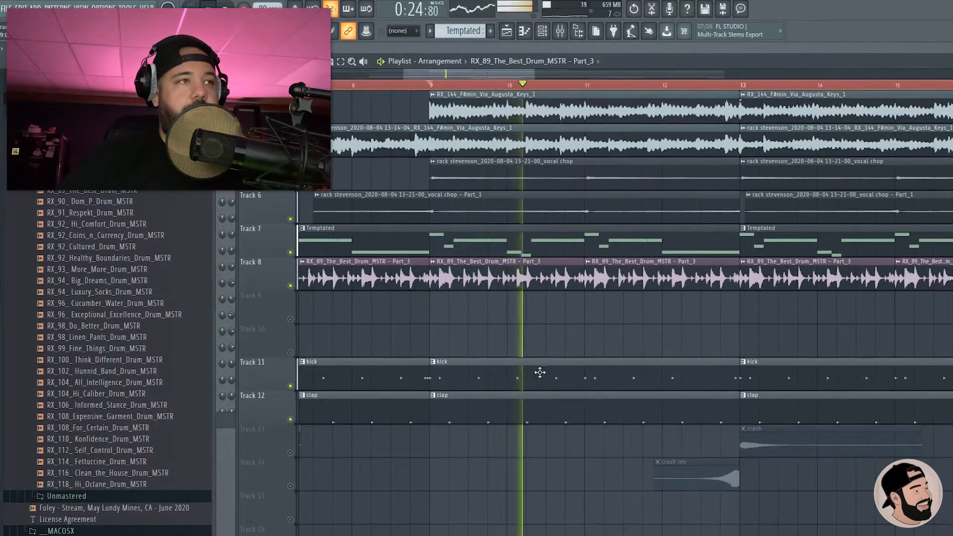
# Add Fruity Parametric EQ 2 to the drum loop's mixer track 21 and roll off its low and high ends.
pyautogui.click(560, 31)
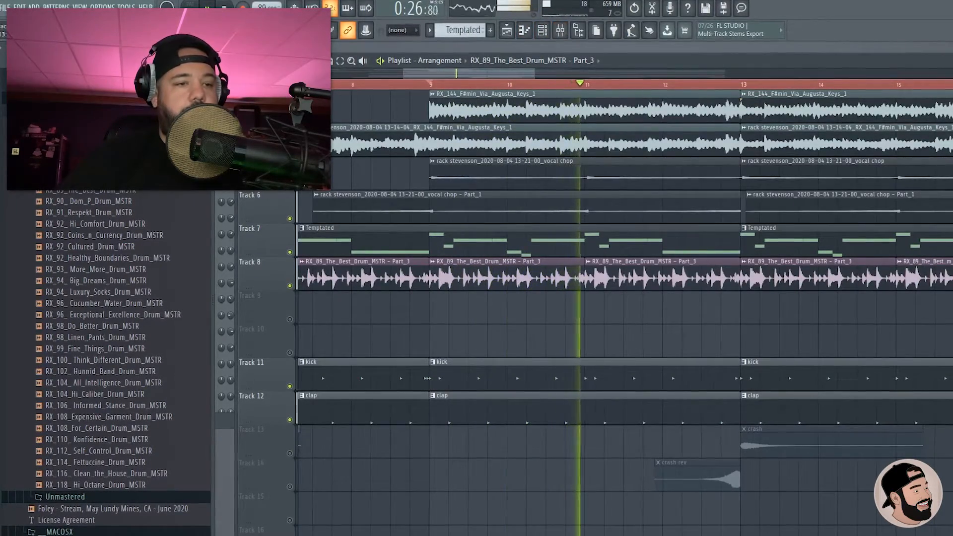
pyautogui.moveTo(782, 535); pyautogui.dragTo(834, 447)
pyautogui.scroll(-3, 581, 253)
pyautogui.scroll(-3, 583, 263)
pyautogui.scroll(3, 583, 265)
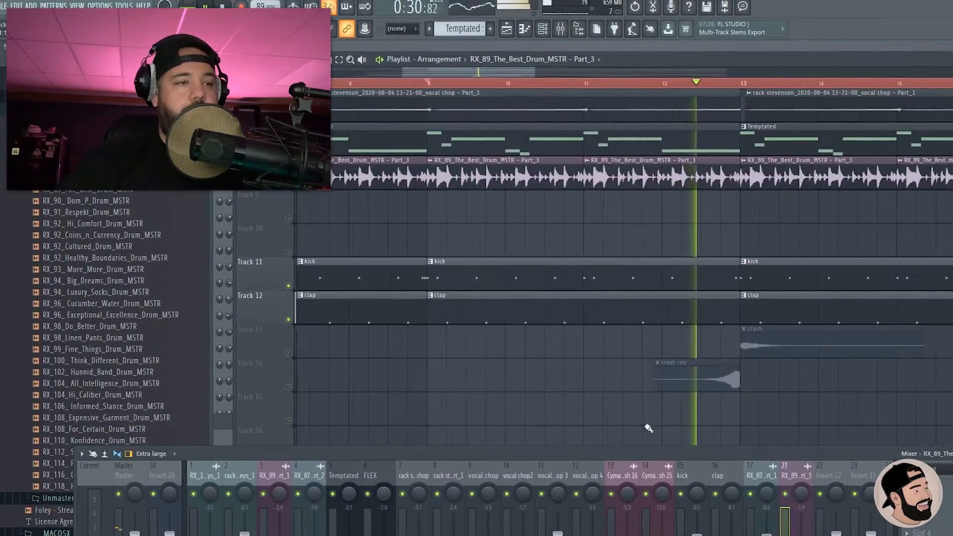
pyautogui.moveTo(634, 453); pyautogui.dragTo(586, 300)
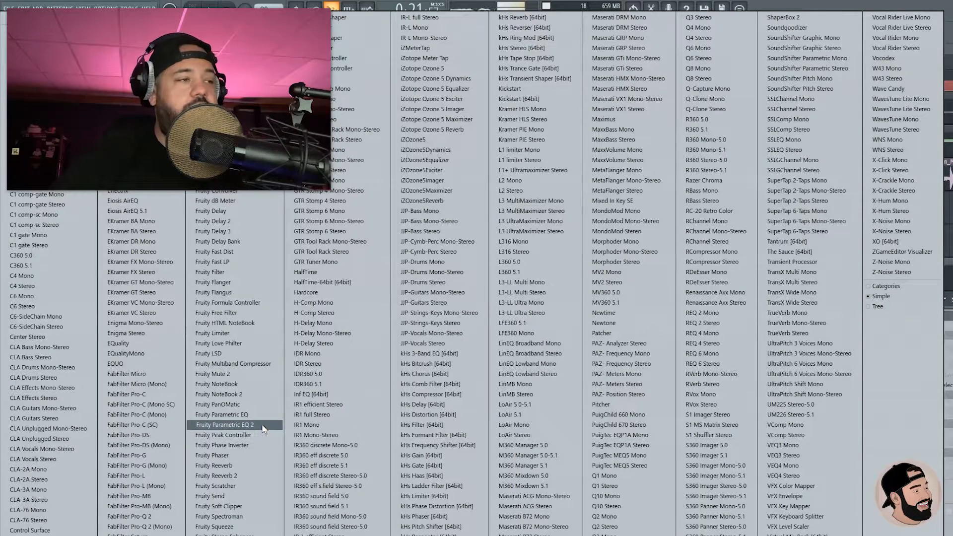
pyautogui.click(263, 426)
pyautogui.scroll(-4, 505, 286)
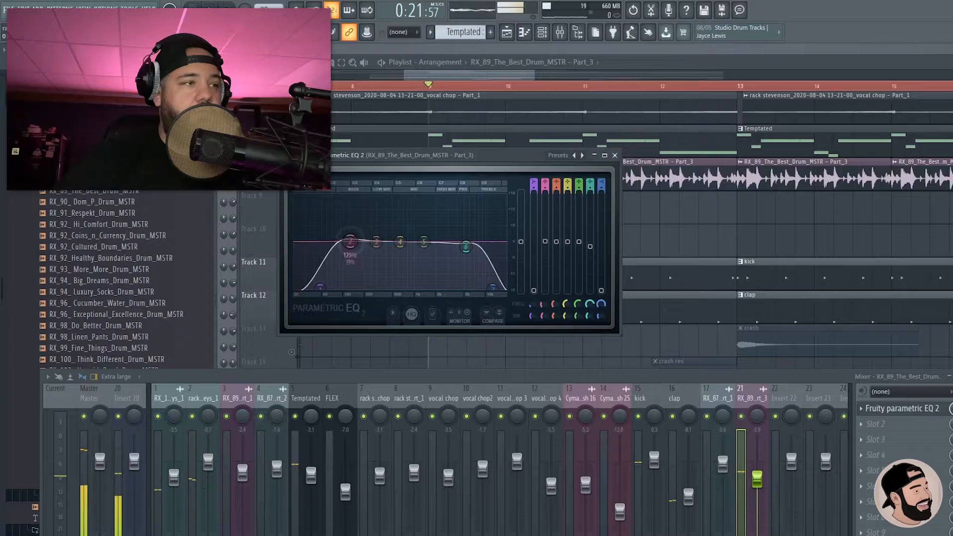
pyautogui.moveTo(350, 242); pyautogui.dragTo(316, 245)
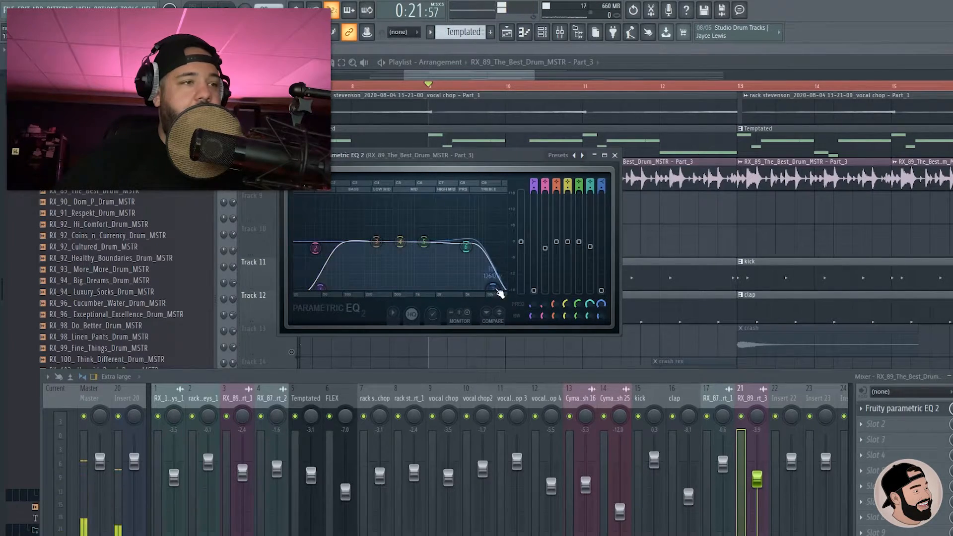
# Insert the SSLComp Stereo compressor ahead of the EQ on mixer track 21 and adjust its threshold during playback.
pyautogui.click(876, 424)
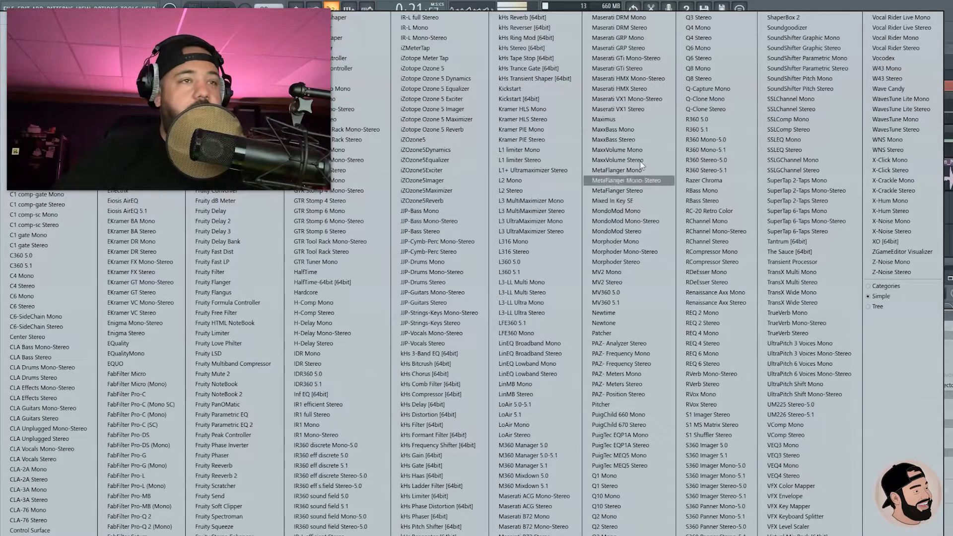
pyautogui.click(799, 131)
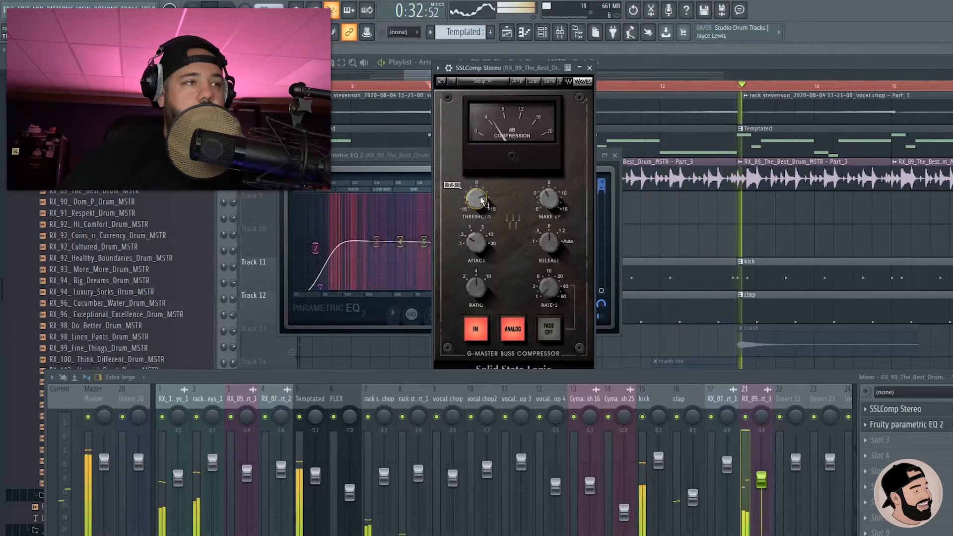
pyautogui.moveTo(691, 378); pyautogui.dragTo(695, 359)
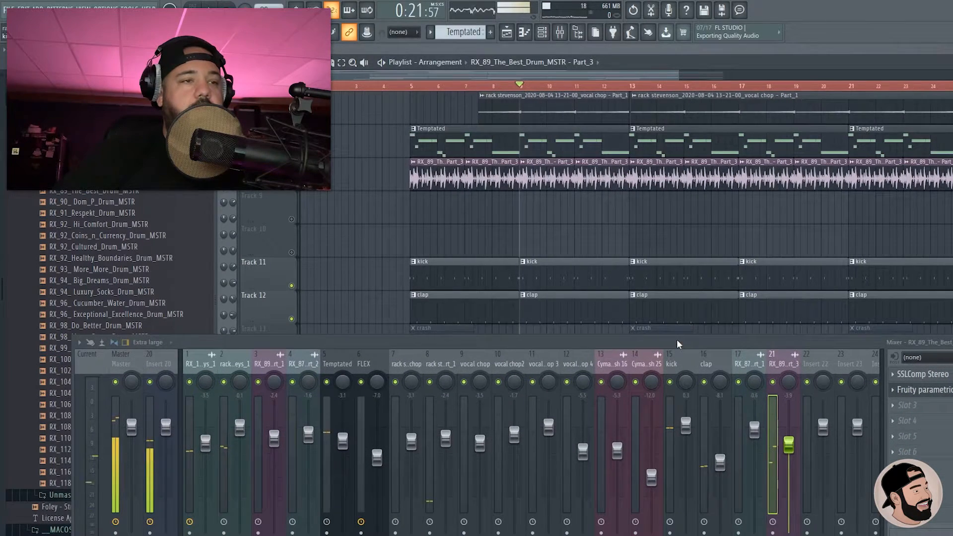
# Balance the kick, clap and drum loop levels, with the clap at about -7.7 dB and the loop at about -7.1 dB.
pyautogui.moveTo(678, 344); pyautogui.dragTo(673, 348)
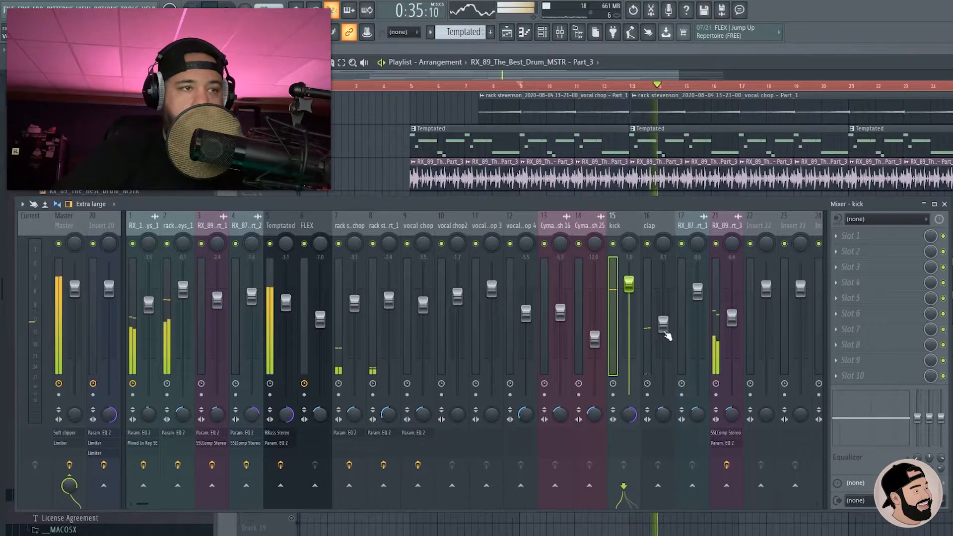
pyautogui.moveTo(667, 335); pyautogui.dragTo(667, 333)
pyautogui.click(740, 325)
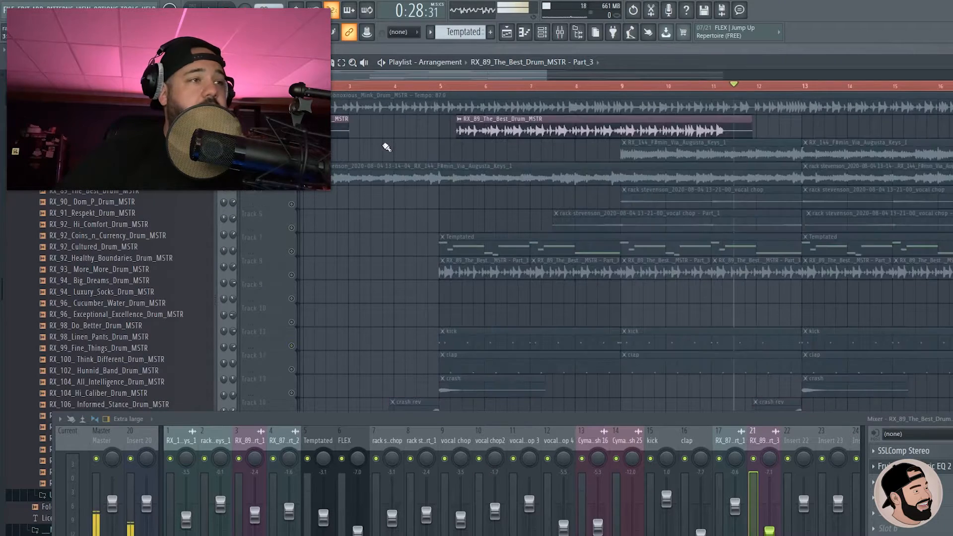
# Slice the original RX_89_The_Best_Drum_MSTR recording at bar 10 and move its ending section to bar 11.
pyautogui.scroll(3, 442, 162)
pyautogui.scroll(-3, 446, 164)
pyautogui.scroll(3, 645, 198)
pyautogui.scroll(3, 643, 183)
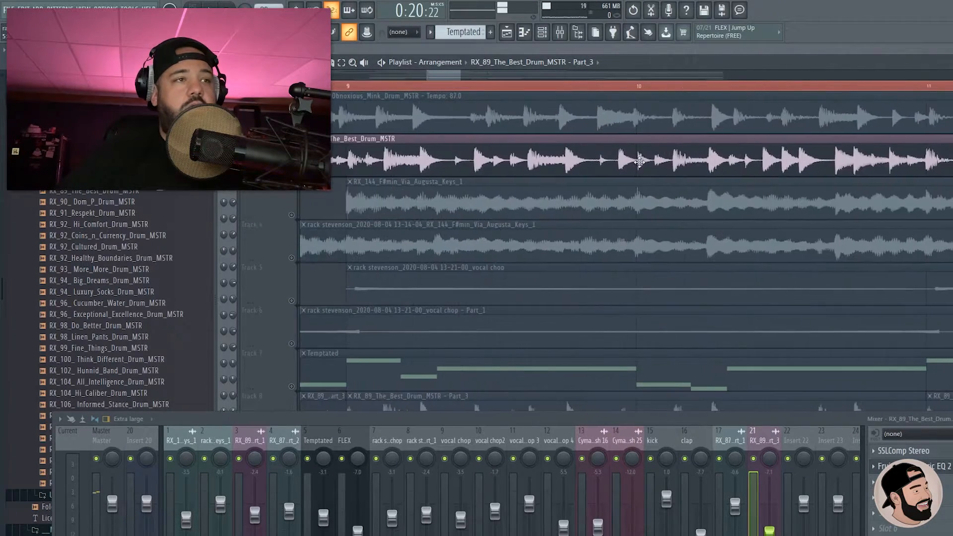
pyautogui.scroll(1, 639, 162)
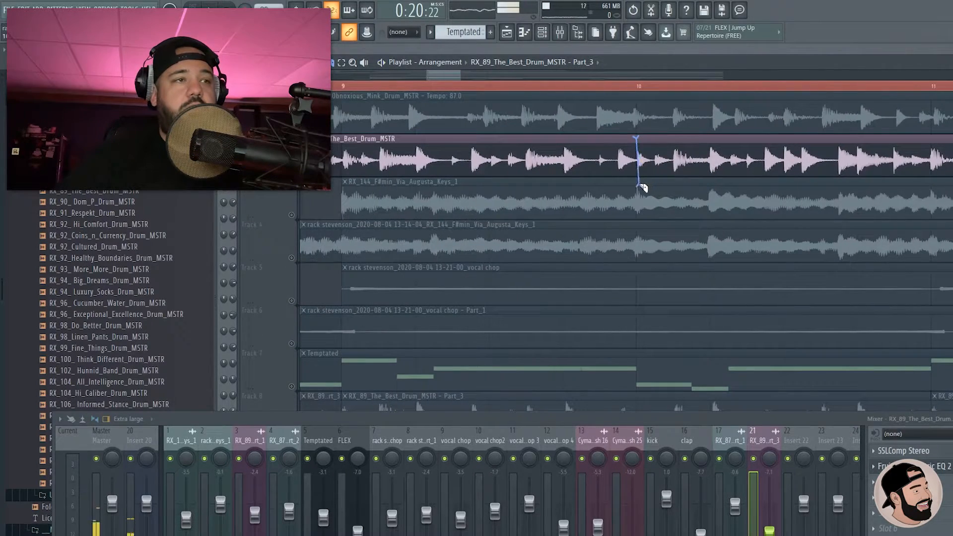
pyautogui.moveTo(636, 186); pyautogui.dragTo(637, 186)
pyautogui.scroll(-3, 640, 169)
pyautogui.press('p')
pyautogui.moveTo(596, 161); pyautogui.dragTo(680, 164)
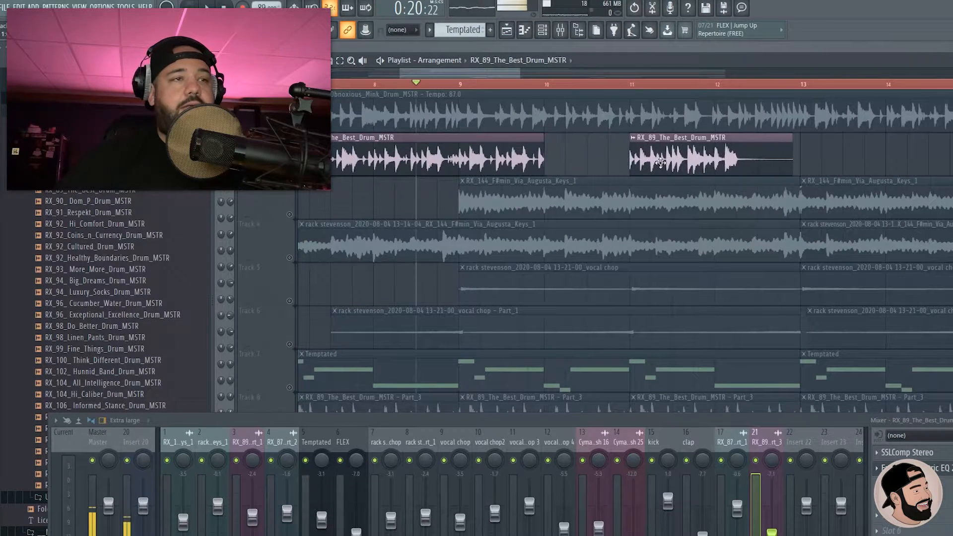
# Place the sliced drum section on Track 9 and trim it to a one-bar fill from bar 8 to bar 9.
pyautogui.scroll(-2, 641, 165)
pyautogui.rightClick(641, 165)
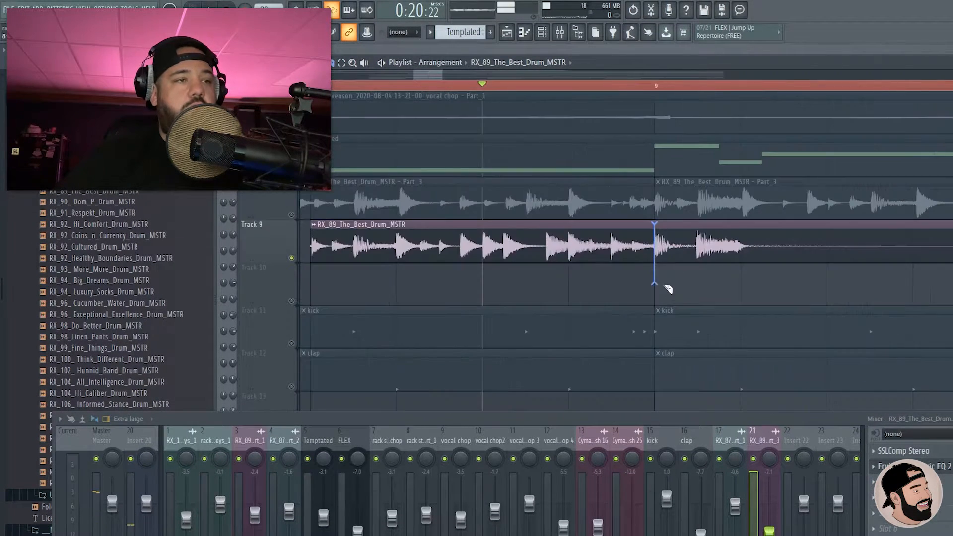
pyautogui.rightClick(687, 248)
pyautogui.scroll(-3, 748, 270)
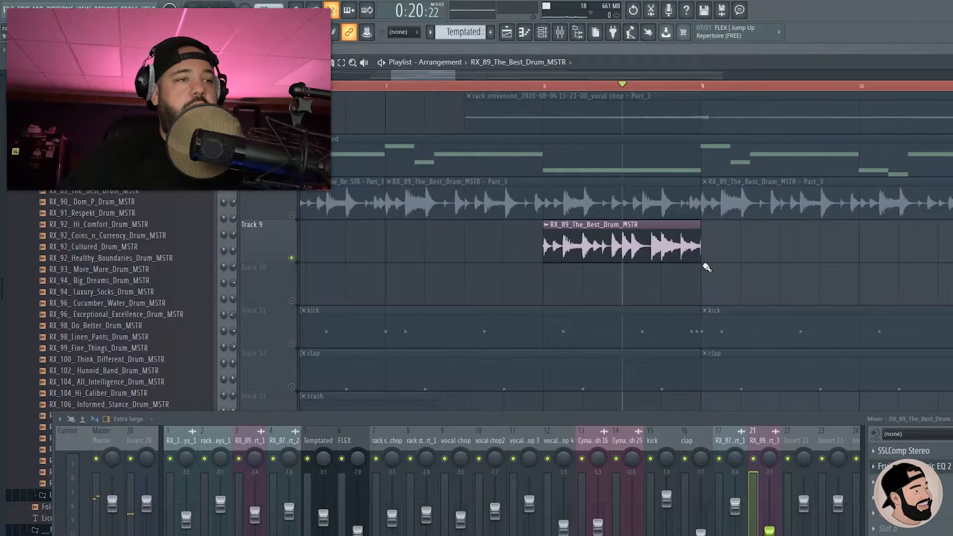
# Make the fill on Track 9 a unique sample and route it to mixer track 22 with Fruity Parametric EQ 2.
pyautogui.scroll(8, 708, 267)
pyautogui.scroll(-5, 708, 263)
pyautogui.scroll(-2, 710, 260)
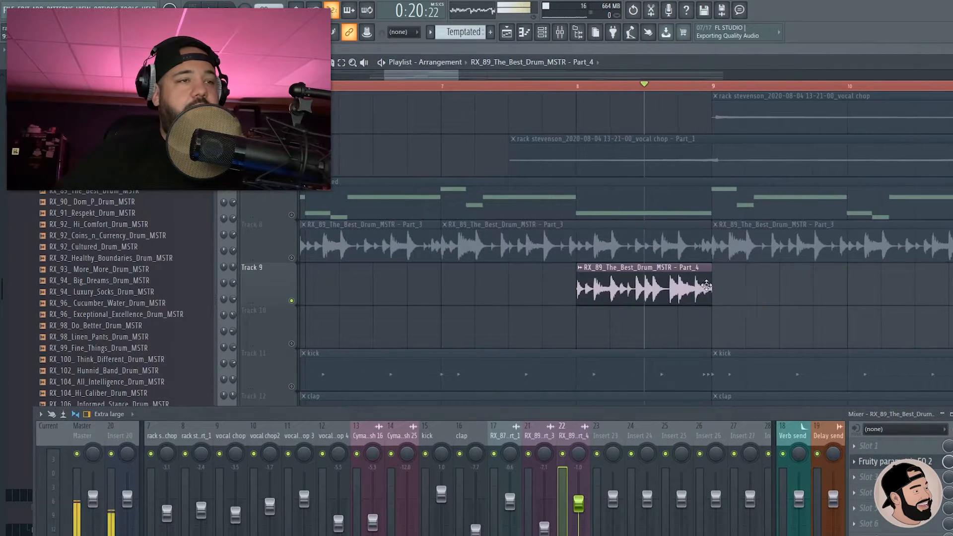
# Unmute the drum loop on Track 8 and trim the loop and fill so the fill takes over during bar 8.
pyautogui.click(292, 258)
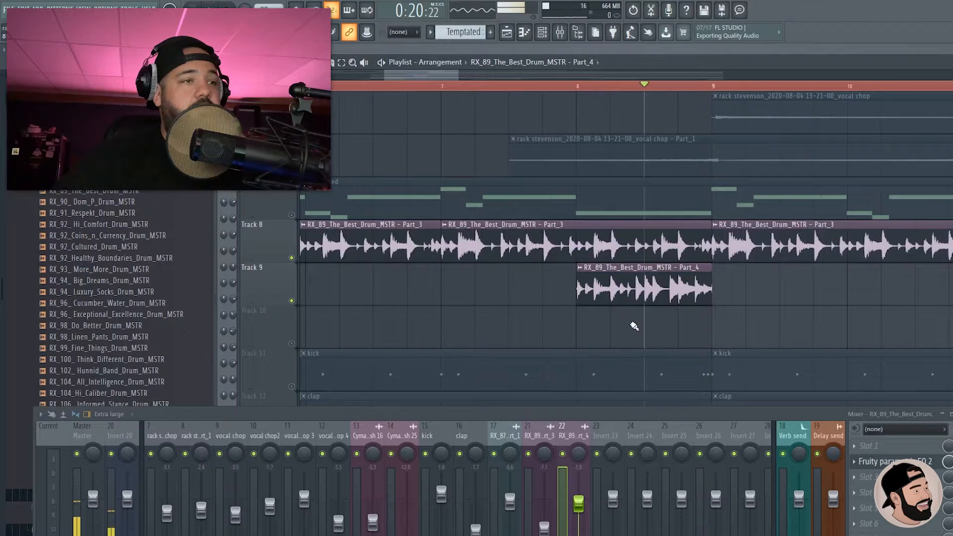
pyautogui.scroll(1, 633, 287)
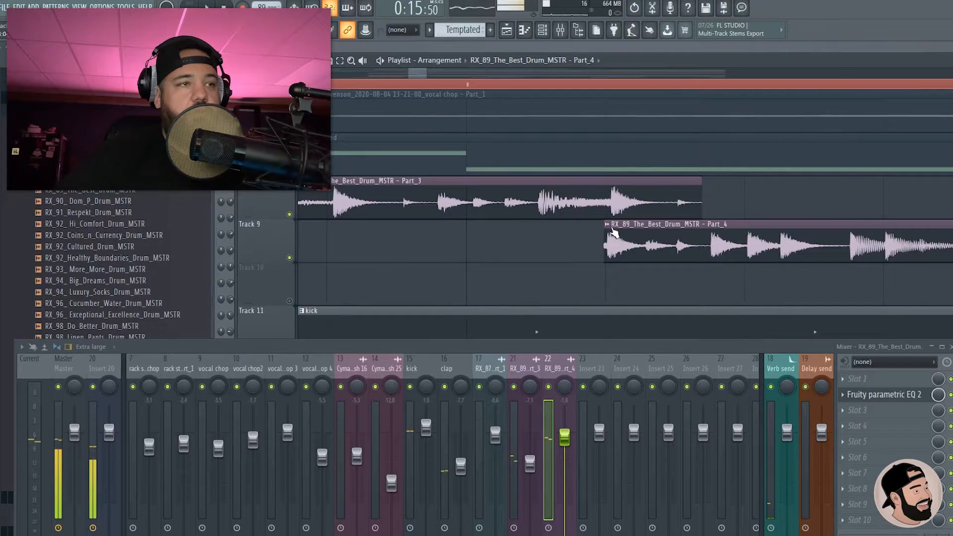
pyautogui.moveTo(604, 236); pyautogui.dragTo(337, 212)
pyautogui.moveTo(495, 224); pyautogui.dragTo(601, 228)
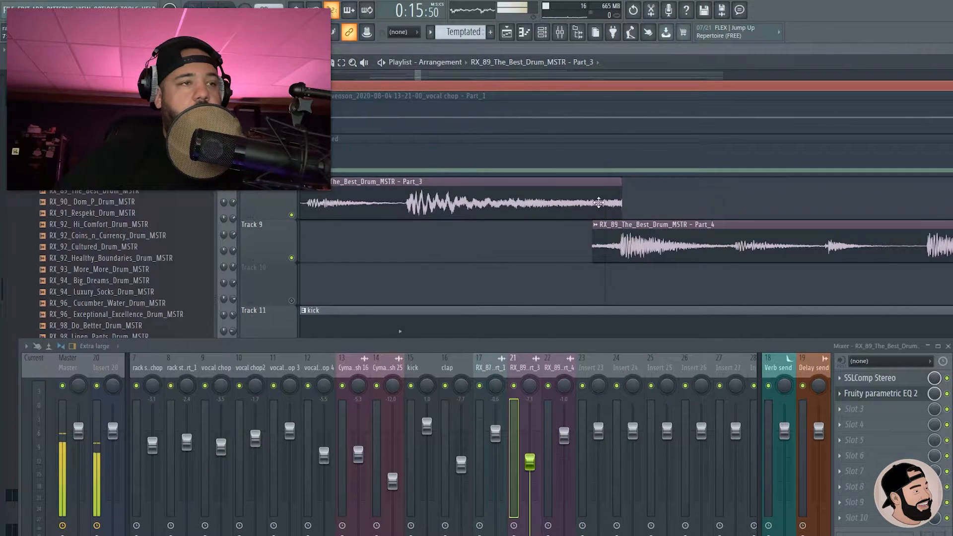
# Change the declicking mode of the drum loop and fill samples, and fine-trim the loop's end to meet the fill.
pyautogui.doubleClick(358, 206)
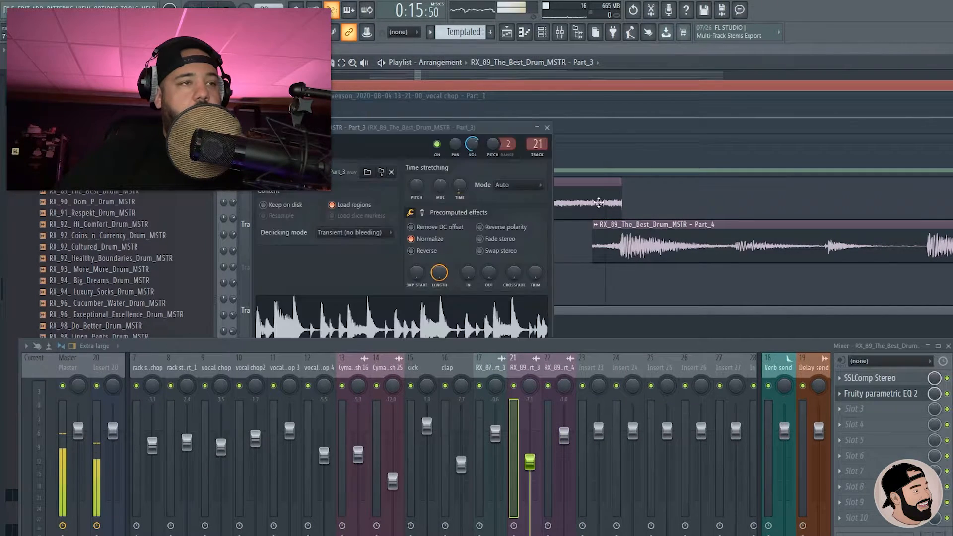
pyautogui.click(350, 234)
pyautogui.click(350, 275)
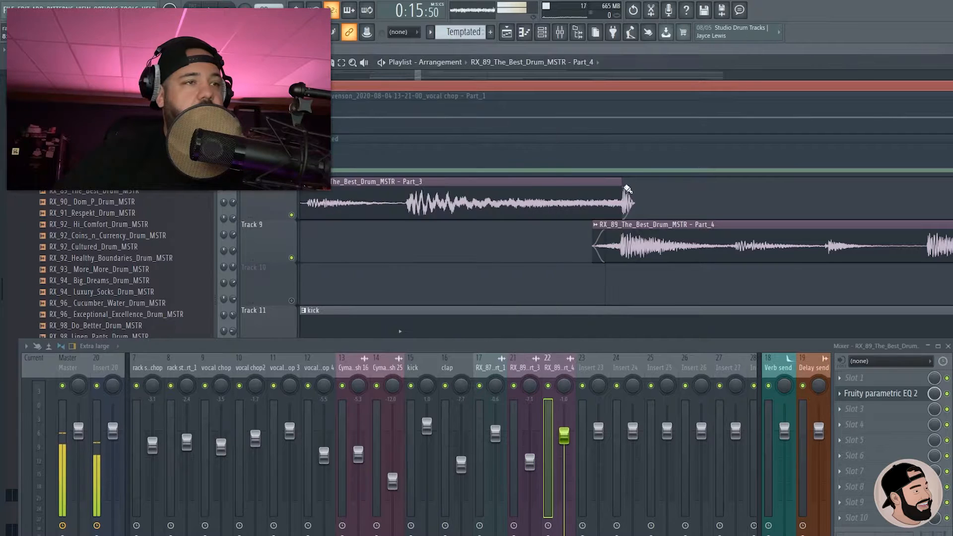
pyautogui.moveTo(622, 187); pyautogui.dragTo(617, 187)
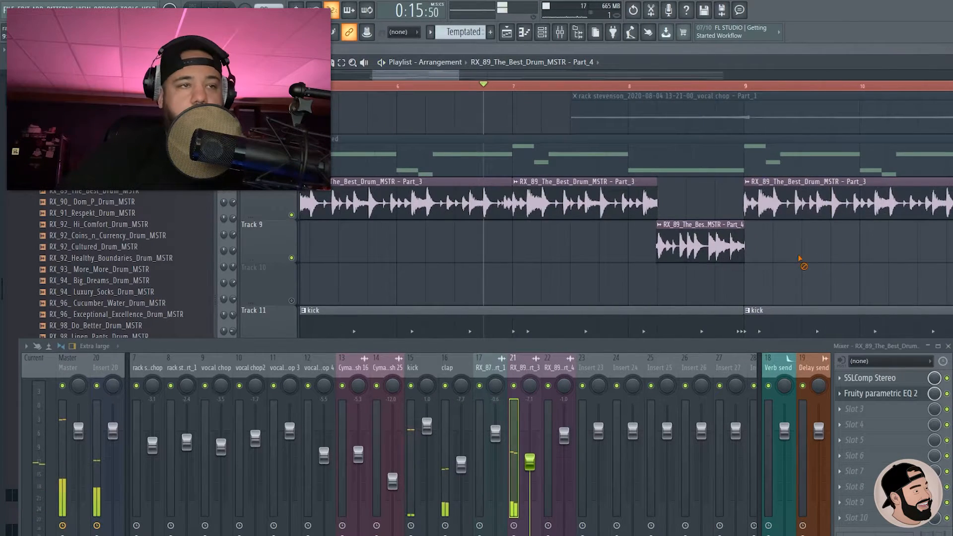
# Copy the fill along Track 9 to the end of each four-bar section up to bar 25 and play the arrangement.
pyautogui.scroll(-5, 576, 245)
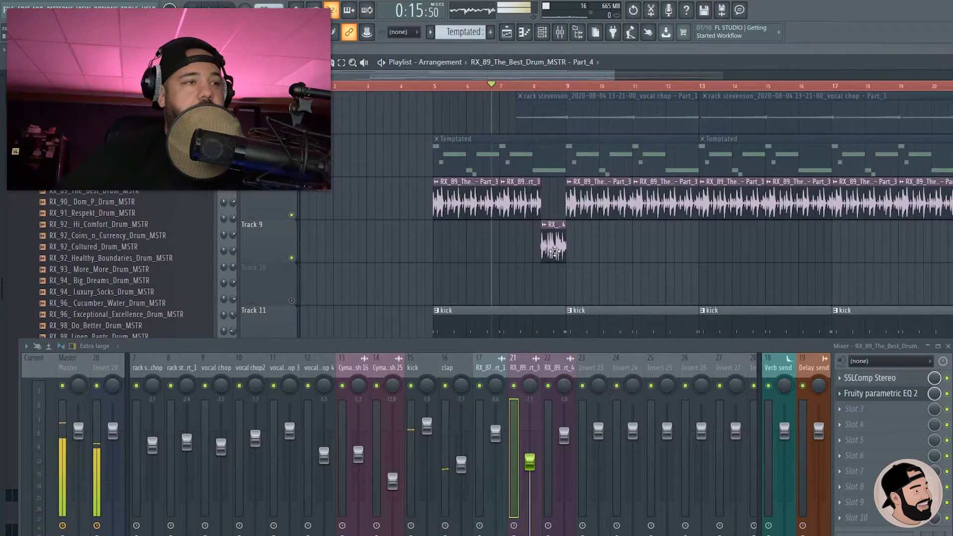
pyautogui.click(763, 240)
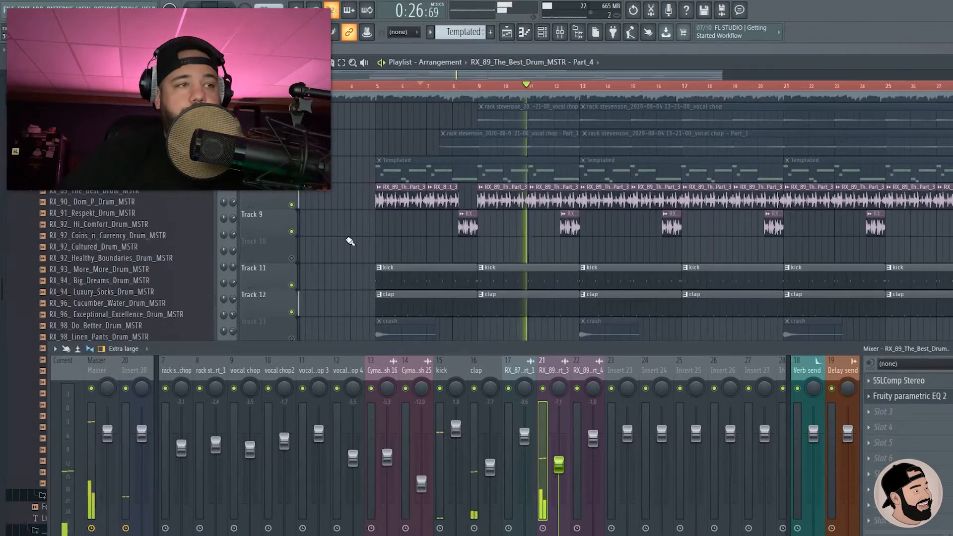
pyautogui.scroll(2, 337, 243)
pyautogui.scroll(-2, 338, 245)
pyautogui.scroll(3, 361, 241)
pyautogui.scroll(-2, 363, 242)
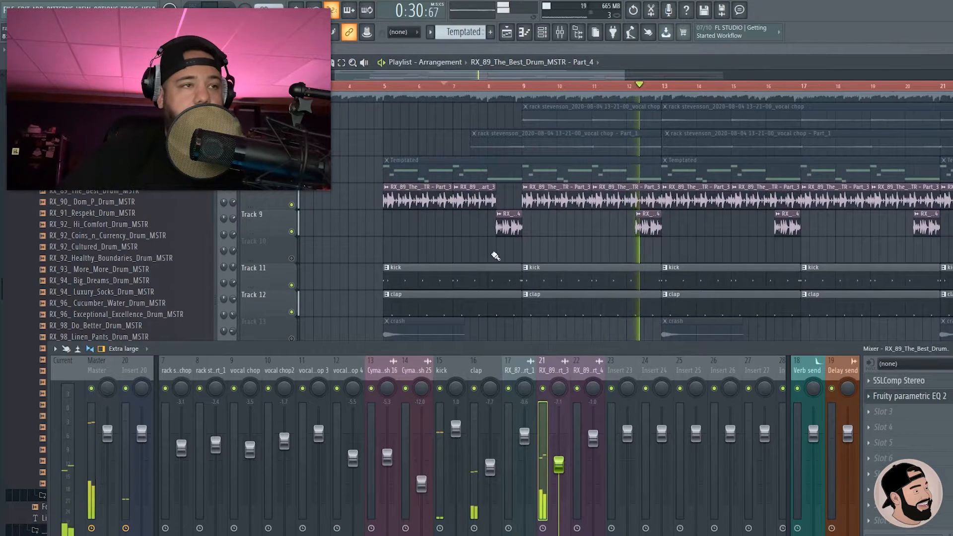
# Stop playback and delete the fill copies before bars 9 and 17 on Track 9.
pyautogui.press('space')
pyautogui.rightClick(511, 229)
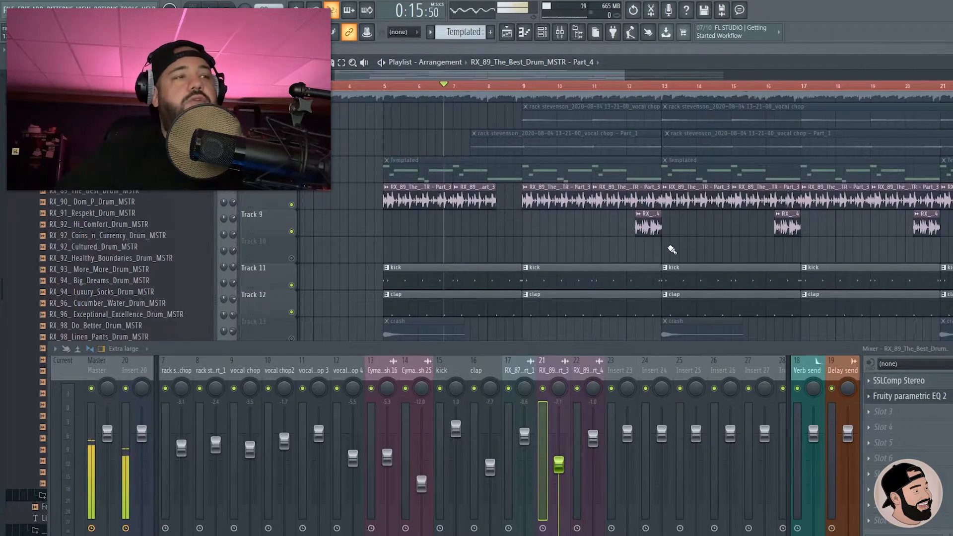
pyautogui.rightClick(730, 231)
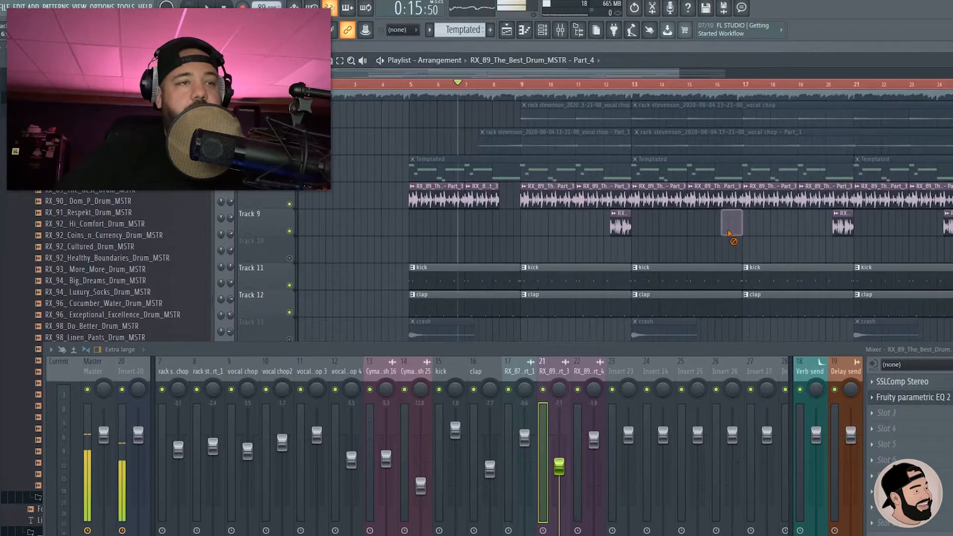
# Audition the RX_87_ Obnoxious_Mink_Drum_MSTR recording on Track 1 around bar 12 and slice it just after bar 13.
pyautogui.scroll(-2, 777, 224)
pyautogui.scroll(3, 767, 235)
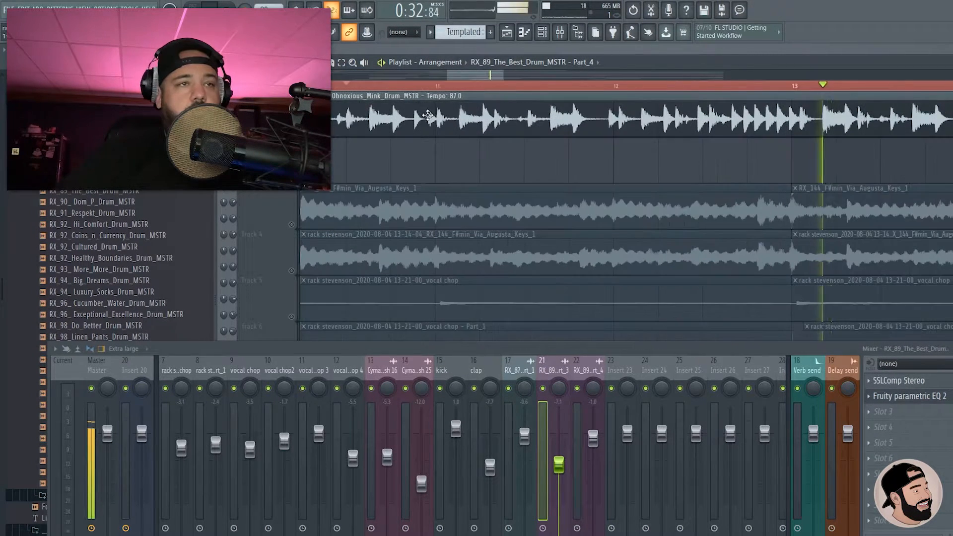
pyautogui.click(665, 85)
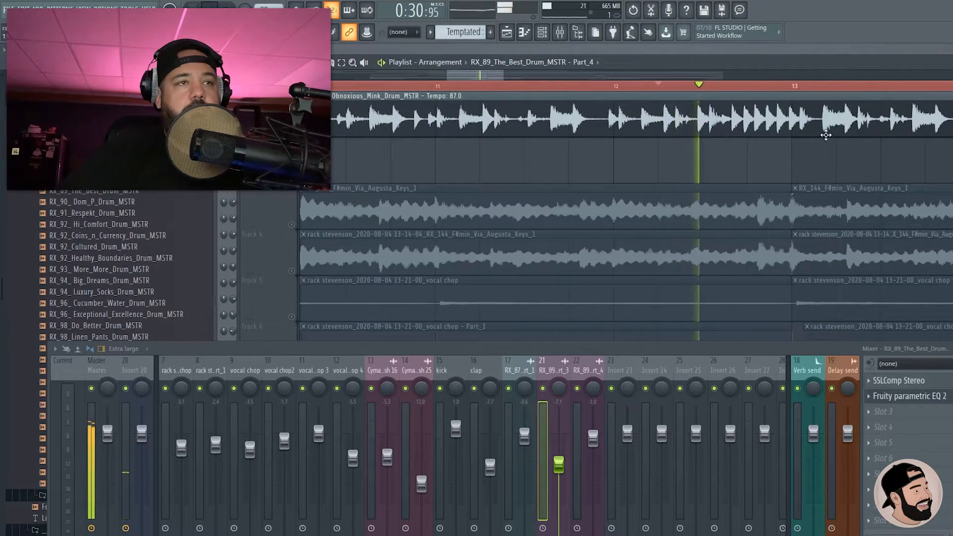
pyautogui.scroll(2, 836, 145)
pyautogui.press('c')
pyautogui.moveTo(809, 103); pyautogui.dragTo(809, 160)
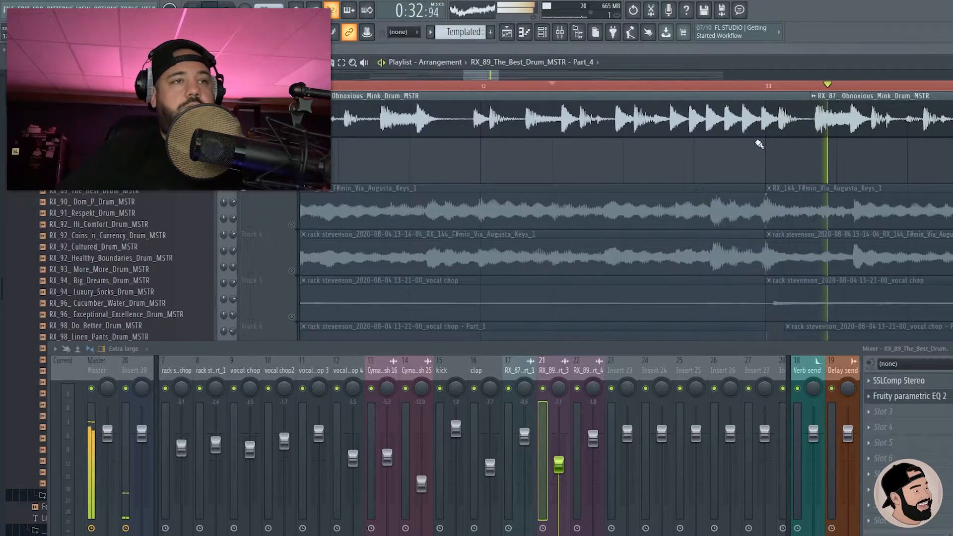
# Stop playback, cut out the Obnoxious Mink drum roll leading past bar 13 and move it down to Track 2.
pyautogui.press('p')
pyautogui.press('space')
pyautogui.moveTo(469, 157); pyautogui.dragTo(470, 159)
# Mute the RX_87_ Obnoxious_Mink_Drum_MSTR source recording on Track 1.
pyautogui.scroll(-3, 633, 157)
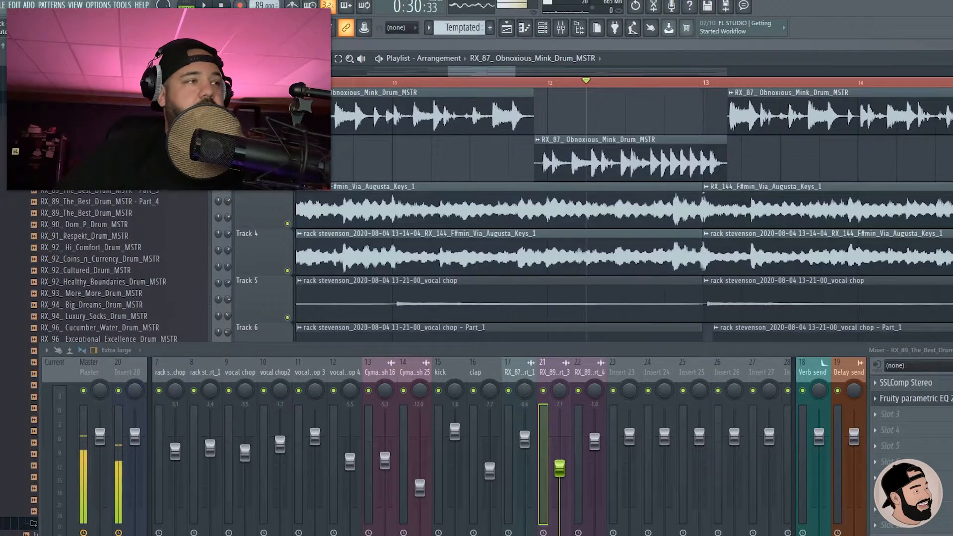
pyautogui.click(290, 131)
pyautogui.scroll(-5, 531, 149)
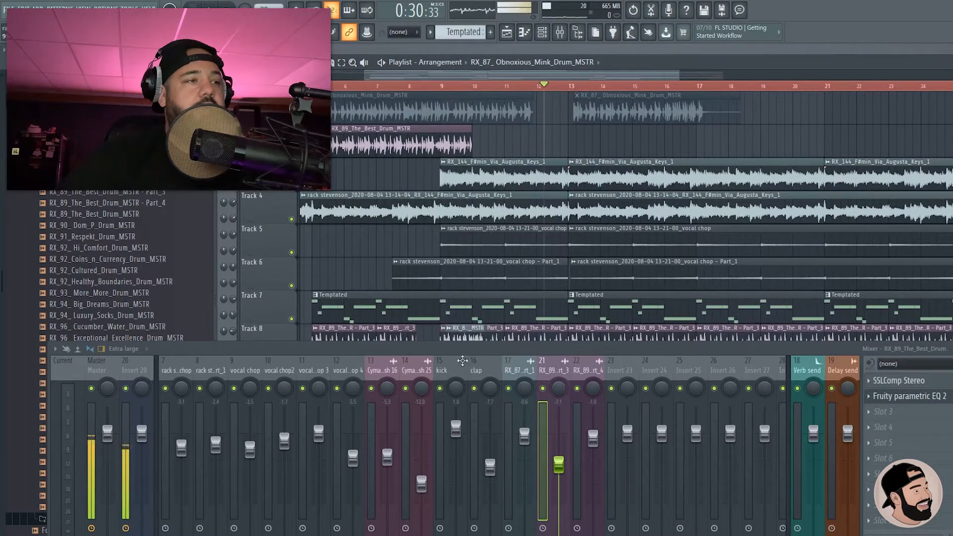
pyautogui.scroll(-3, 362, 213)
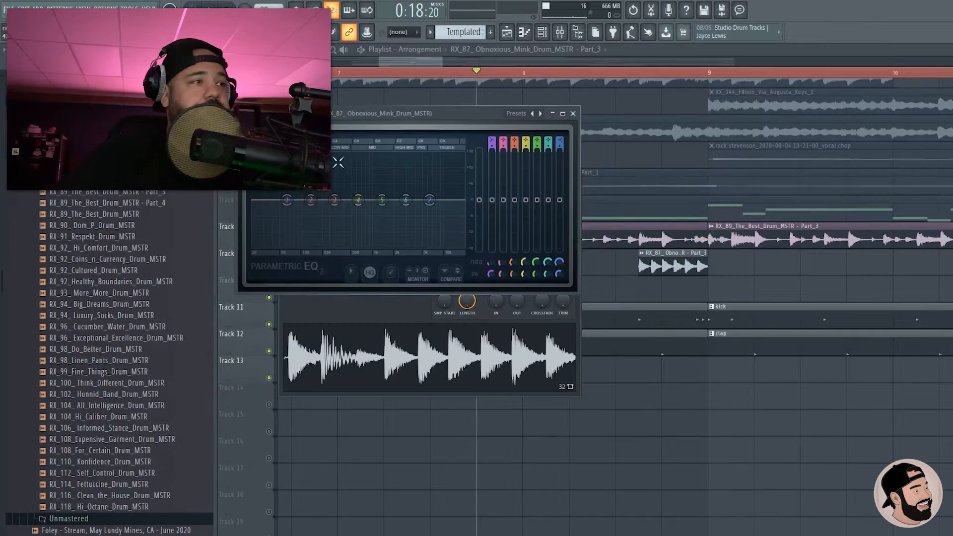
# Adjust the low-frequency bands of the parametric EQ on the Obnoxious Mink drum fill's mixer channel.
pyautogui.moveTo(313, 248); pyautogui.dragTo(318, 246)
pyautogui.moveTo(311, 200); pyautogui.dragTo(331, 202)
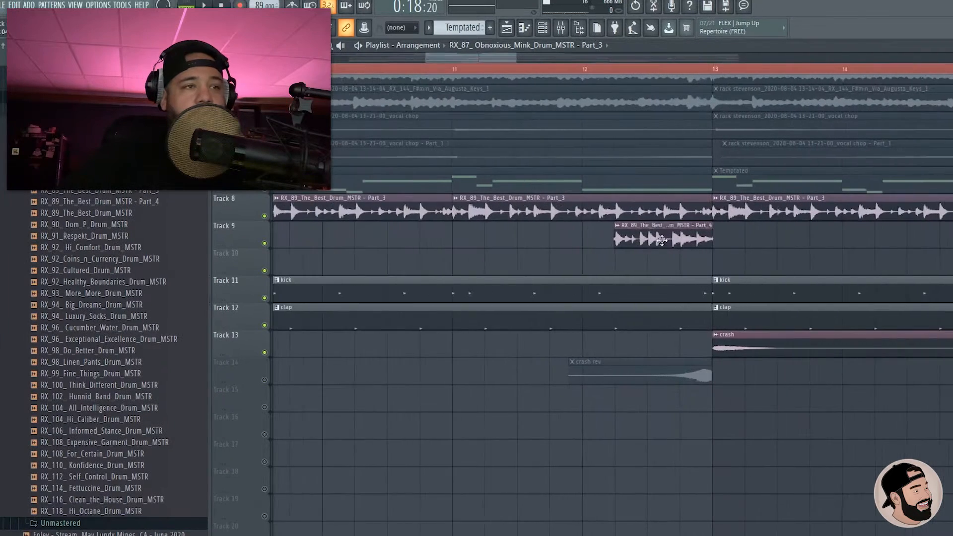
# Trim the end of the RX_89_The_Best_Drum_MSTR loop on Track 8 back to where the fill before bar 13 starts.
pyautogui.scroll(3, 668, 209)
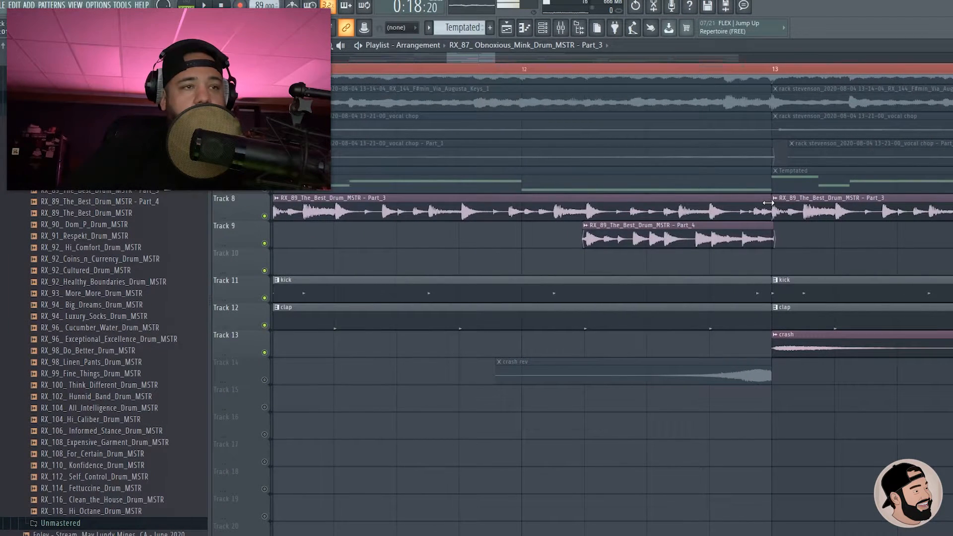
pyautogui.moveTo(769, 203); pyautogui.dragTo(614, 193)
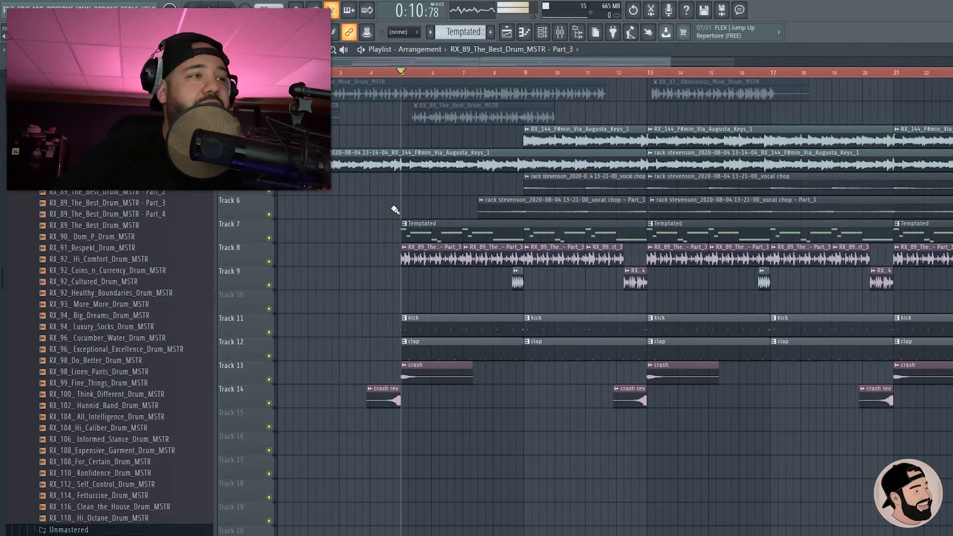
# Isolate the Obnoxious Mink drum recording on Track 1 and move a single sliced drum hit from just after bar 2 down to Track 6.
pyautogui.rightClick(269, 97)
pyautogui.click(269, 121)
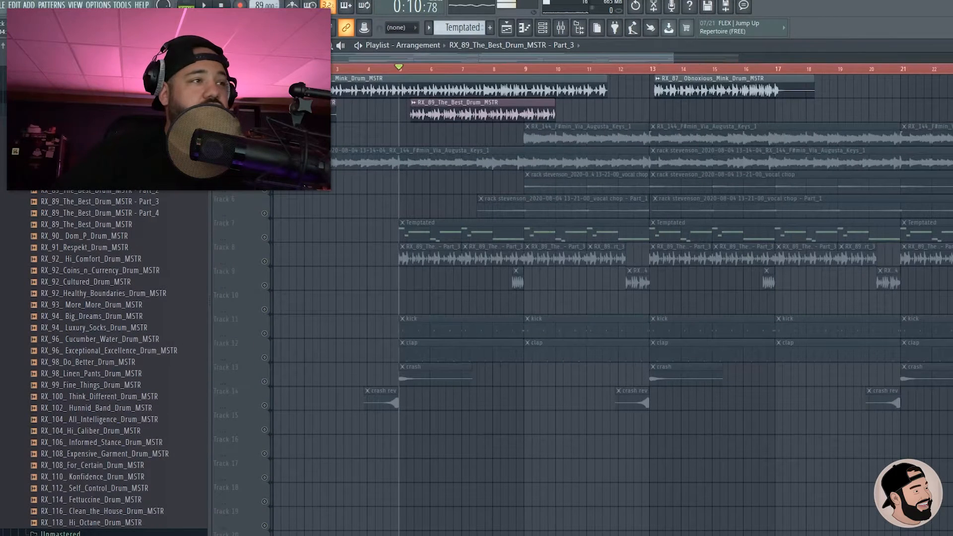
pyautogui.scroll(2, 372, 134)
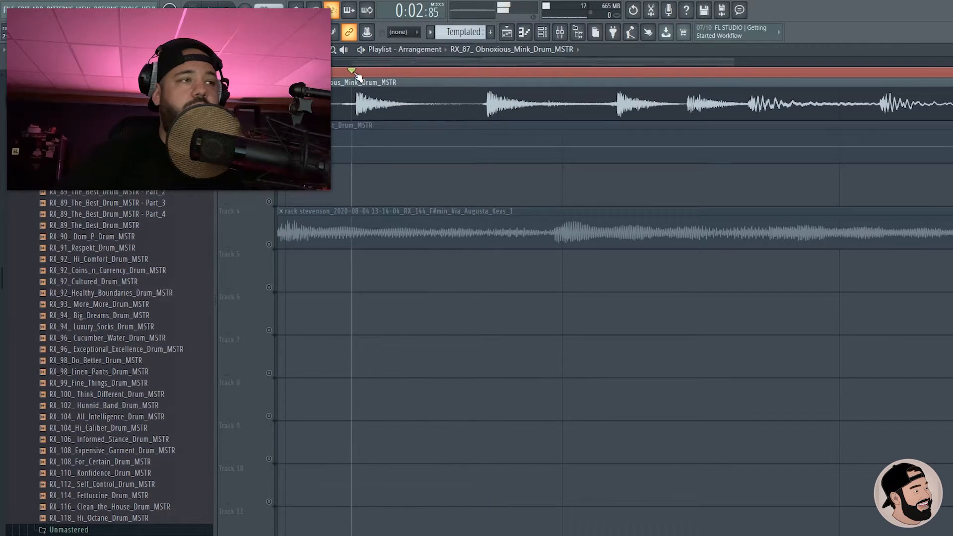
pyautogui.scroll(2, 357, 75)
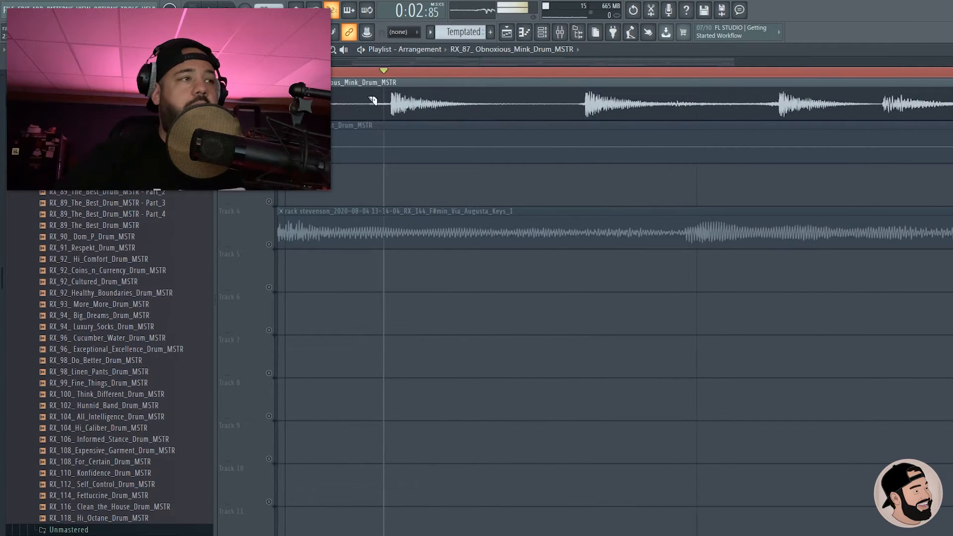
pyautogui.scroll(-2, 491, 100)
pyautogui.moveTo(454, 107); pyautogui.dragTo(448, 344)
# Save the isolated hit as the unique sample RX_87_ Obnoxious_Mink_Drum_MSTR - Part_4 and move it to Track 9 just after bar 5.
pyautogui.scroll(2, 468, 331)
pyautogui.click(486, 303)
pyautogui.click(593, 318)
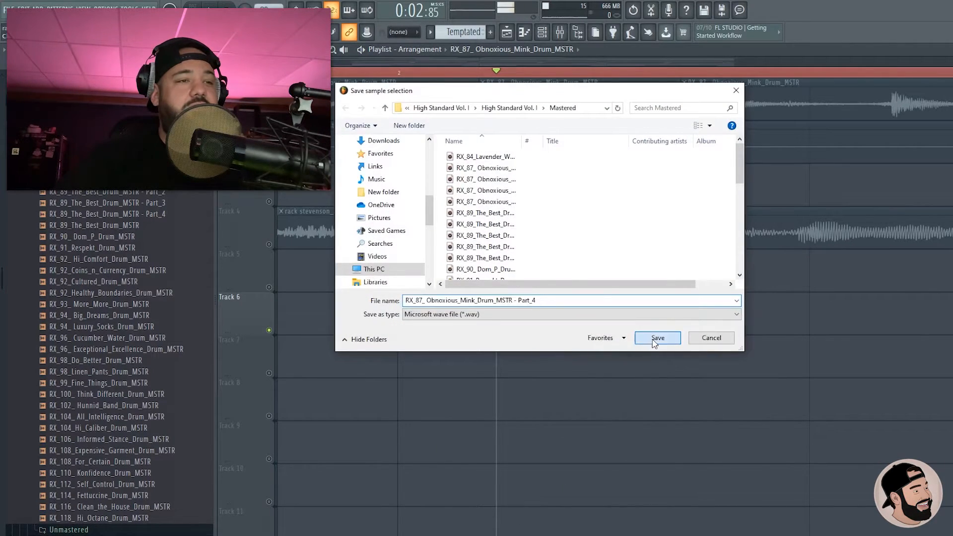
pyautogui.click(655, 343)
pyautogui.click(598, 169)
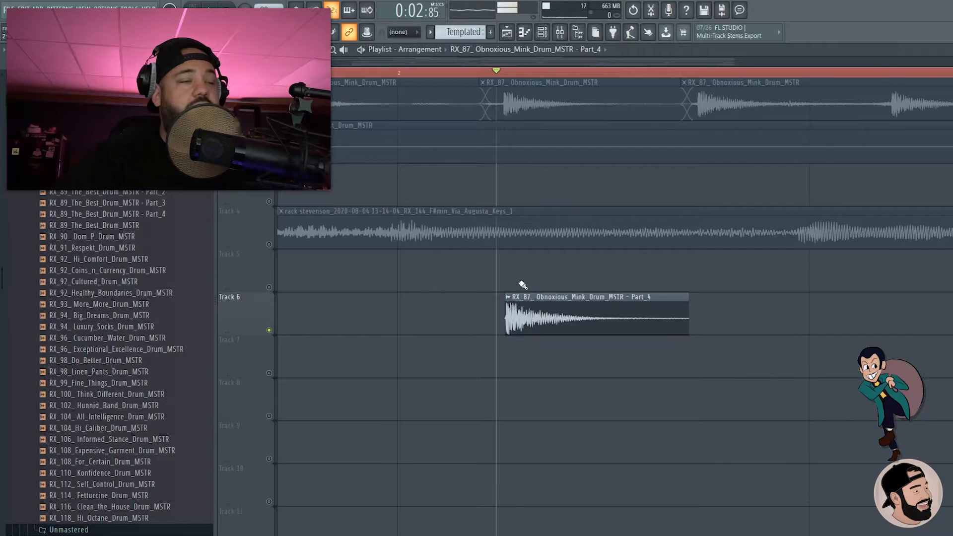
pyautogui.scroll(-2, 524, 285)
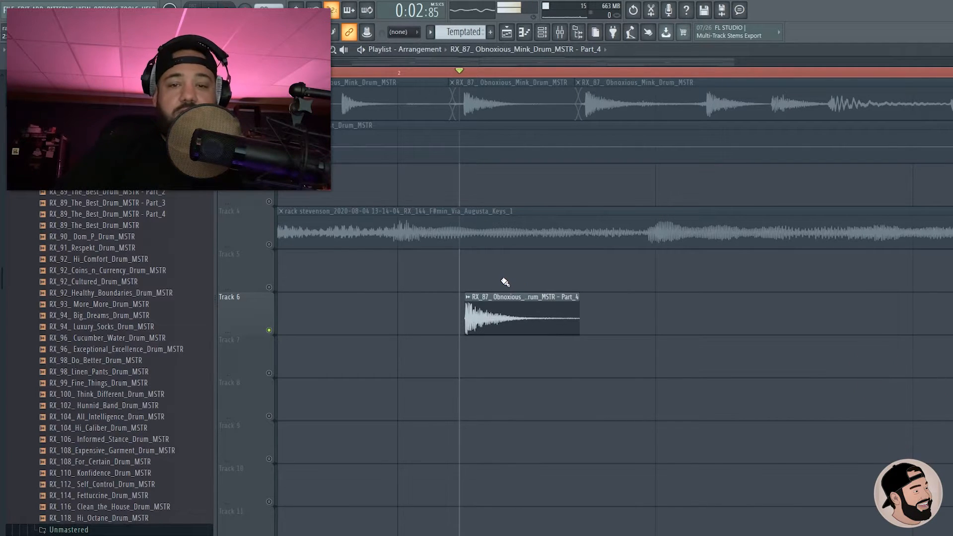
pyautogui.moveTo(489, 363); pyautogui.dragTo(539, 450)
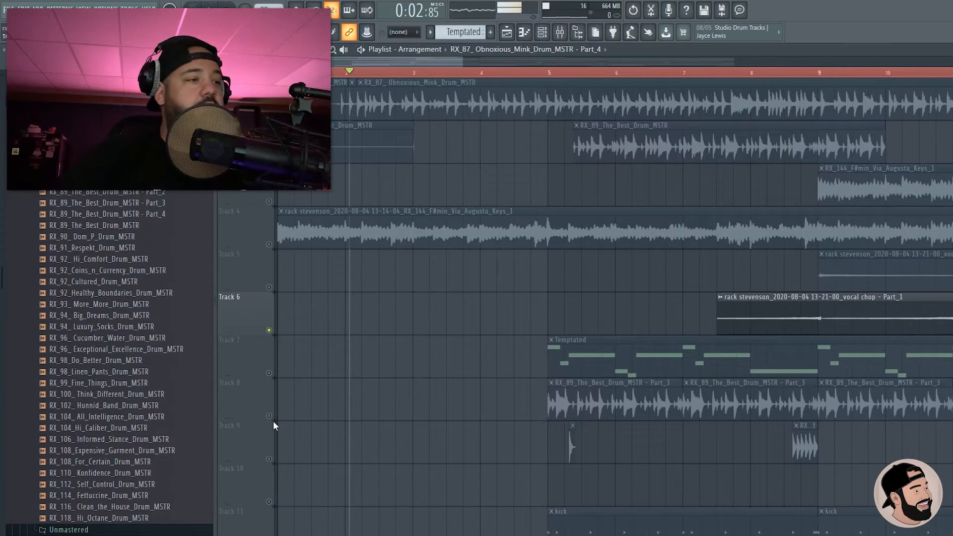
# Unmute Tracks 7 to 14 so the Temptated pattern, drum loops, fills, kick, clap and crashes play together.
pyautogui.scroll(-3, 353, 344)
pyautogui.click(269, 283)
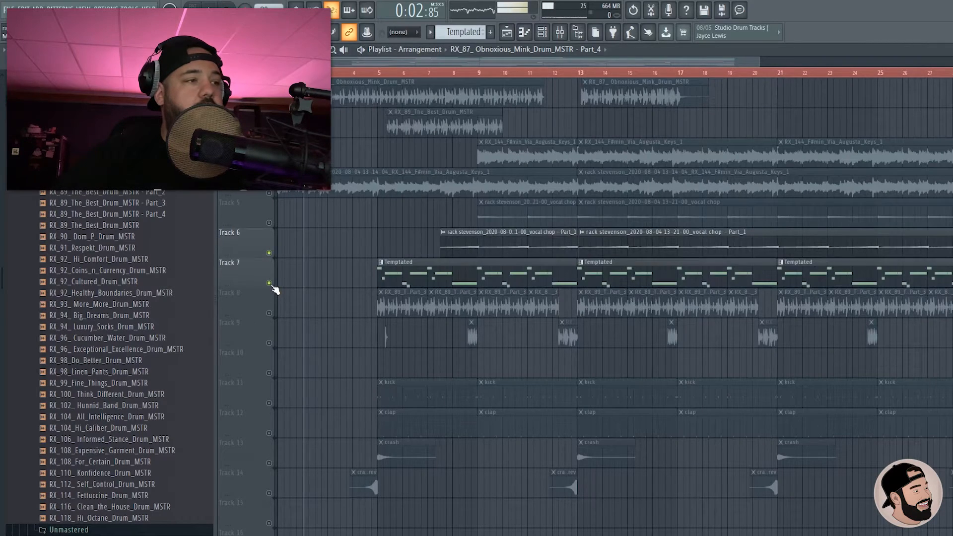
pyautogui.click(269, 312)
pyautogui.click(269, 342)
pyautogui.click(269, 372)
pyautogui.click(269, 402)
pyautogui.click(269, 433)
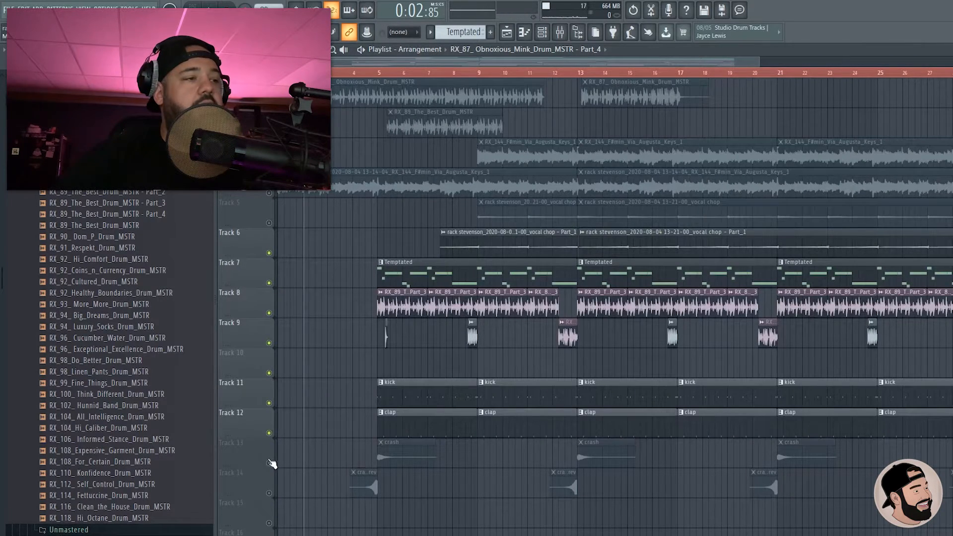
pyautogui.click(269, 464)
pyautogui.click(269, 493)
# Unmute the Augusta Keys melody on Track 4.
pyautogui.scroll(4, 420, 362)
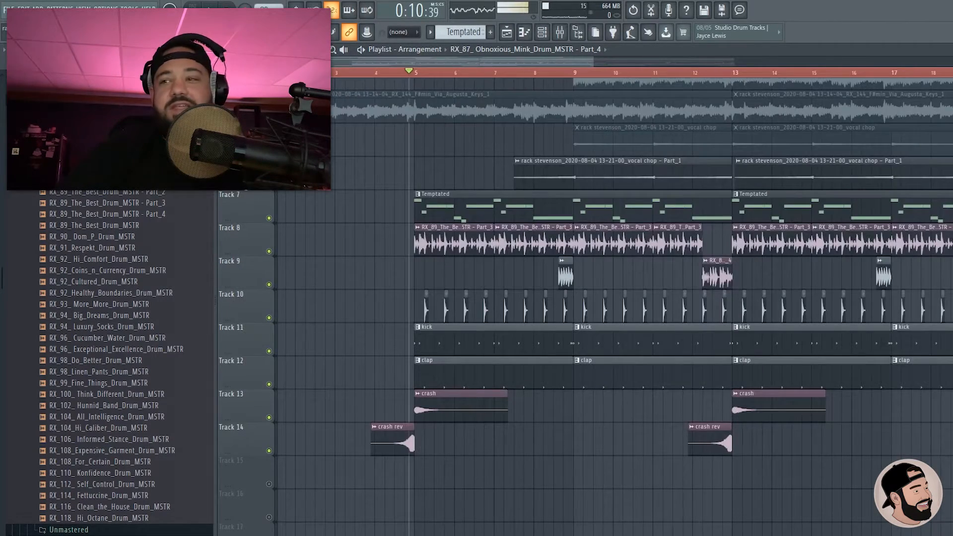
pyautogui.scroll(-5, 457, 272)
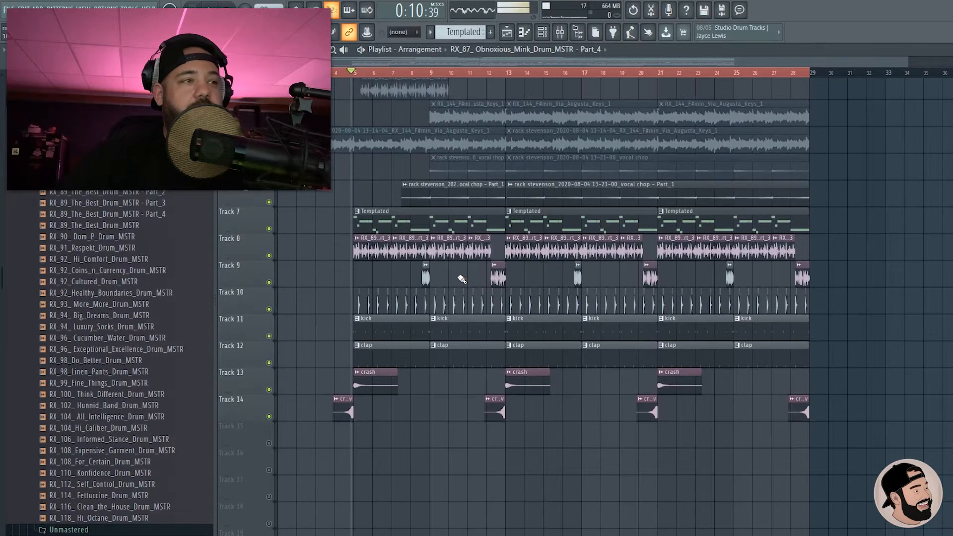
pyautogui.click(269, 180)
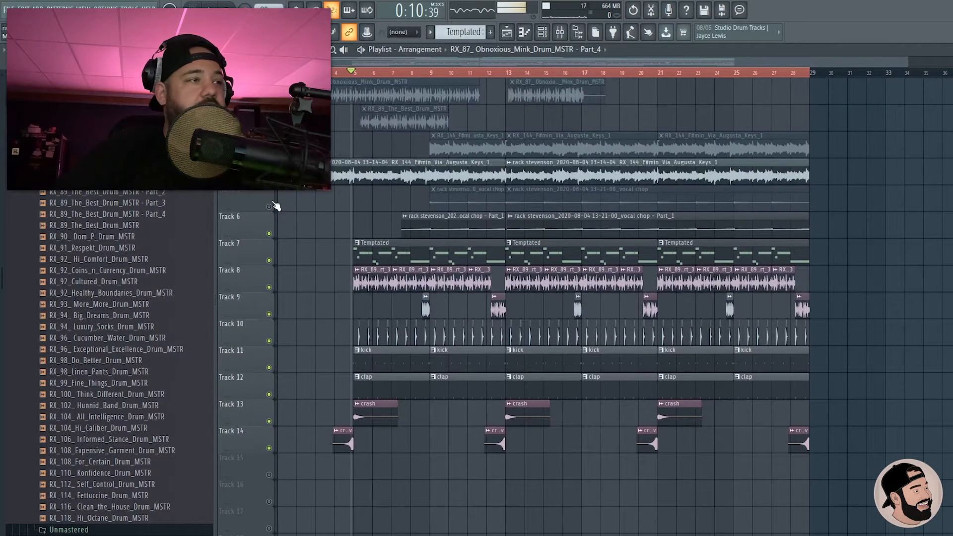